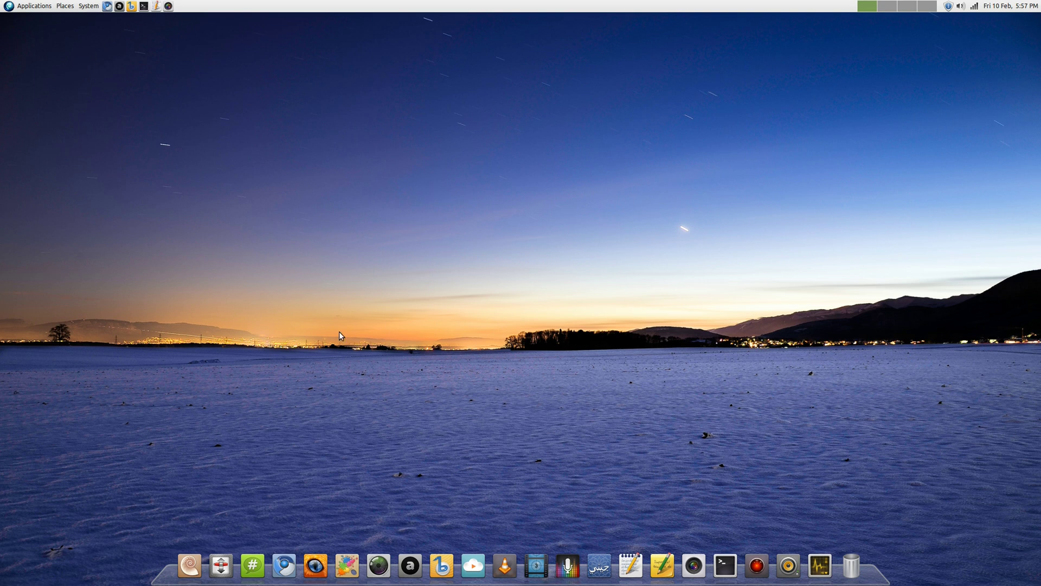
Step: Open the rec home folder in a file browser window, then minimise and restore it
left_click(189, 565)
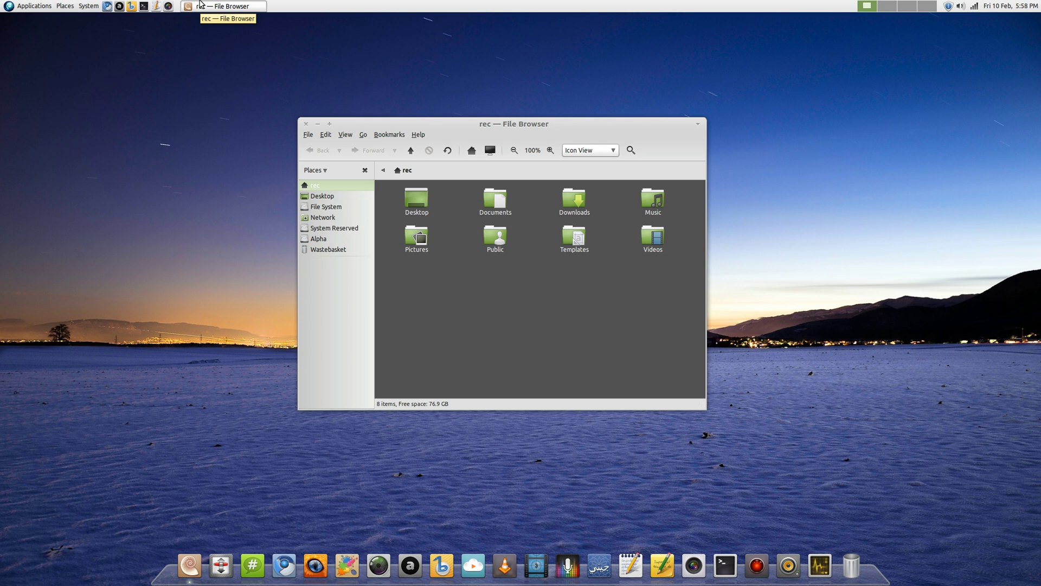
left_click(195, 6)
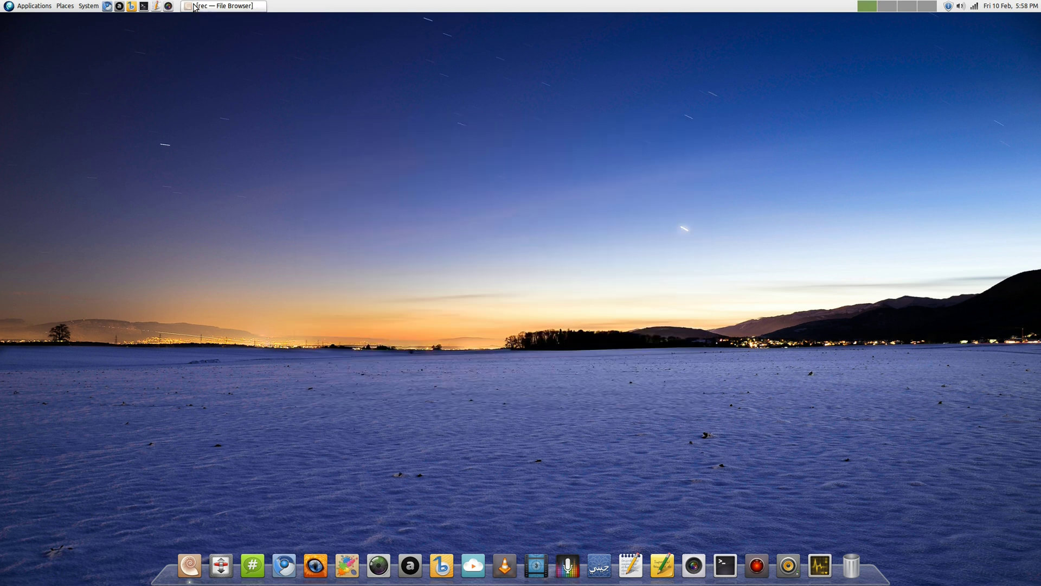
left_click(195, 7)
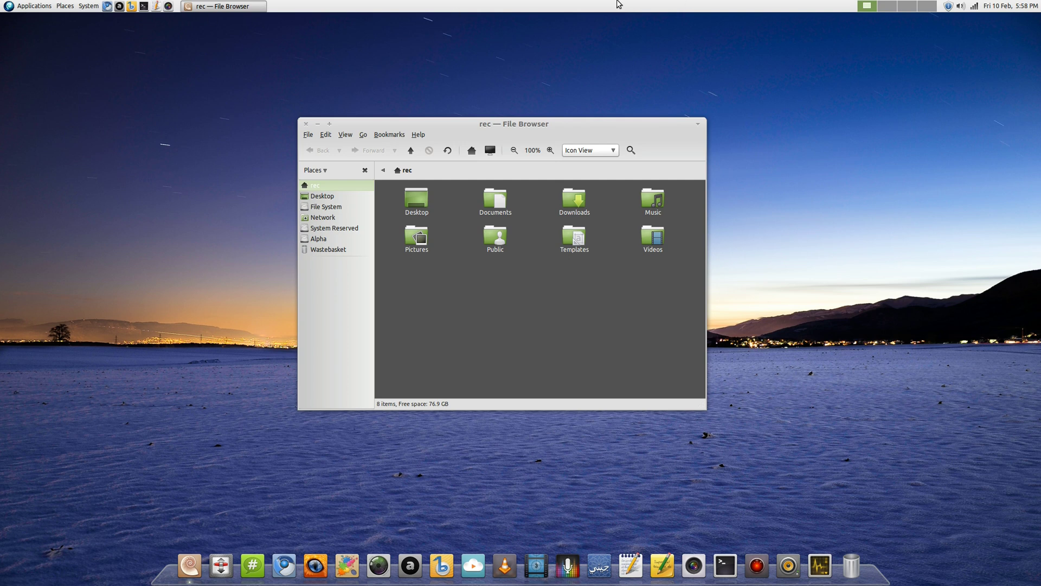
left_click(31, 9)
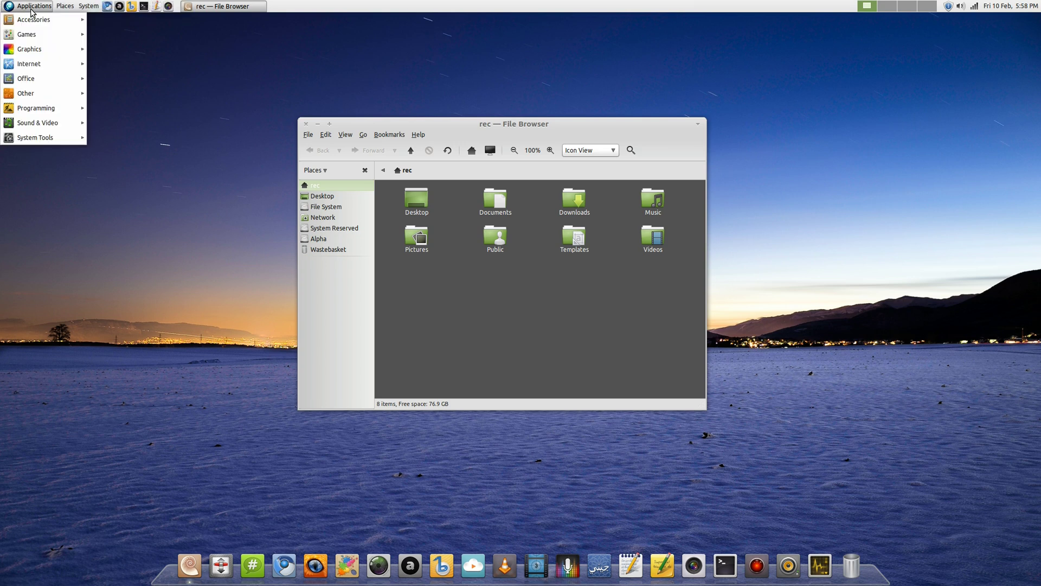
mouse_move(29, 21)
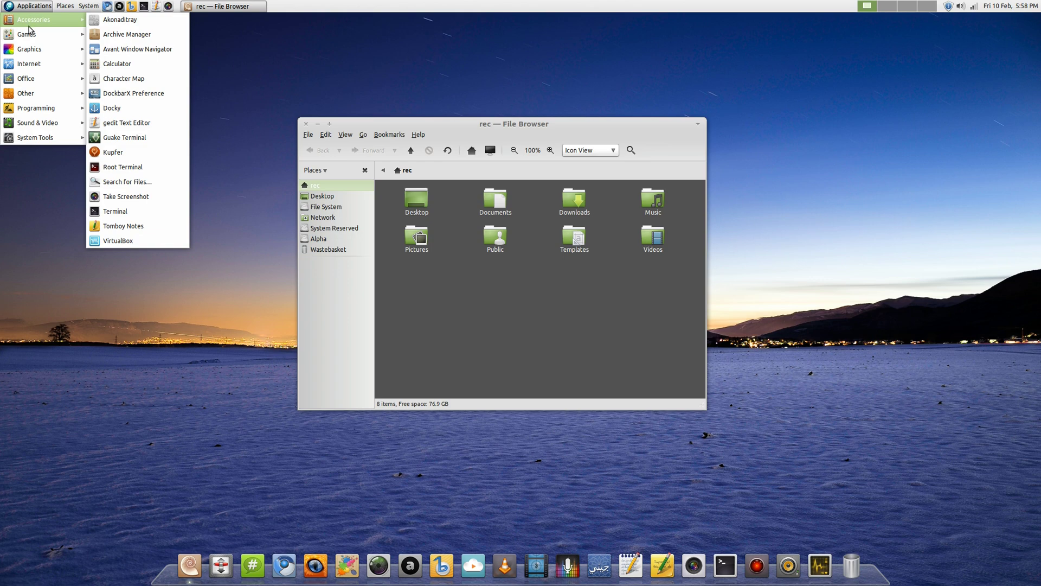
mouse_move(32, 41)
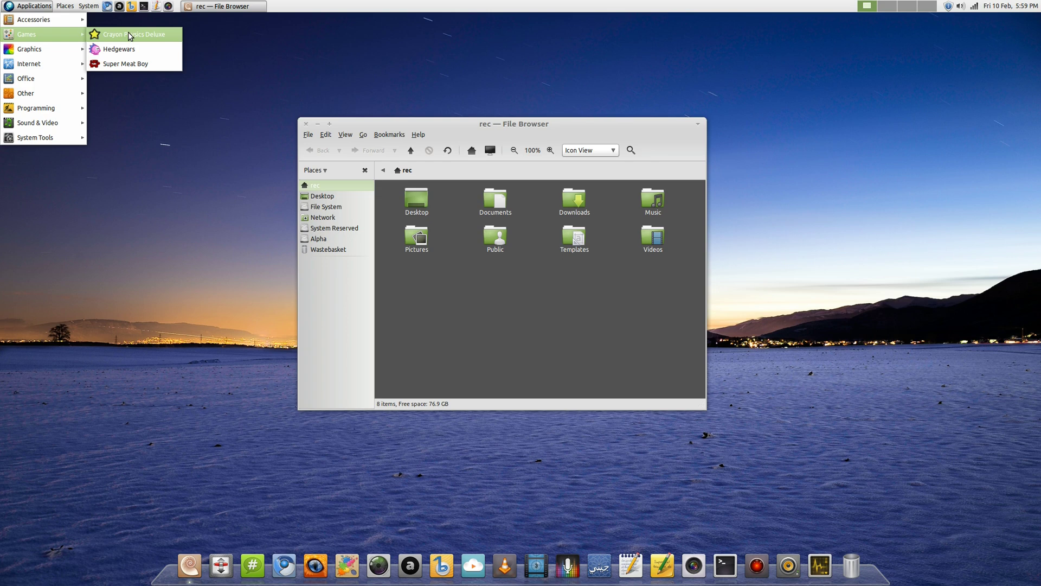
mouse_move(32, 68)
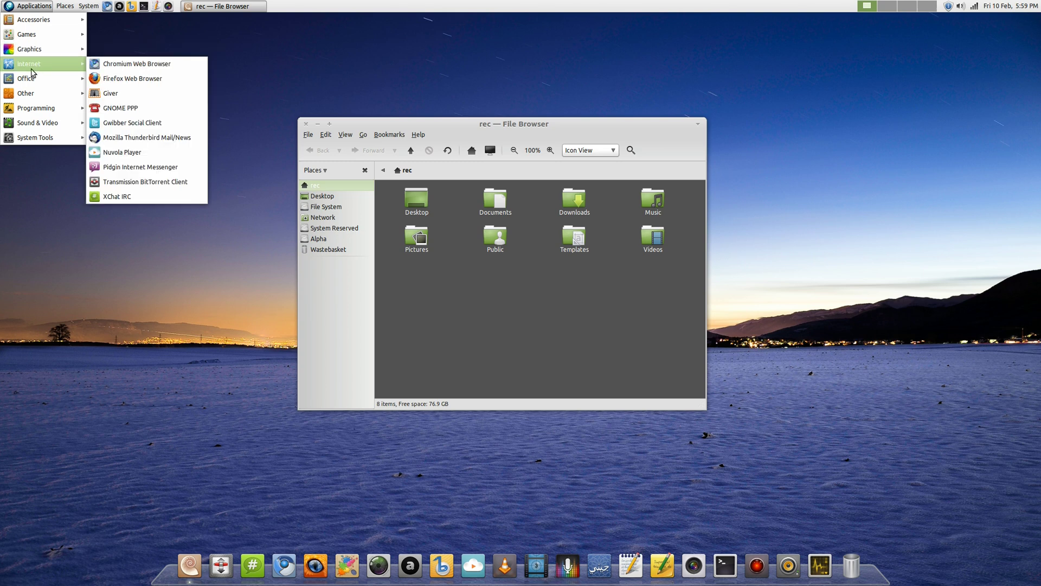
mouse_move(68, 108)
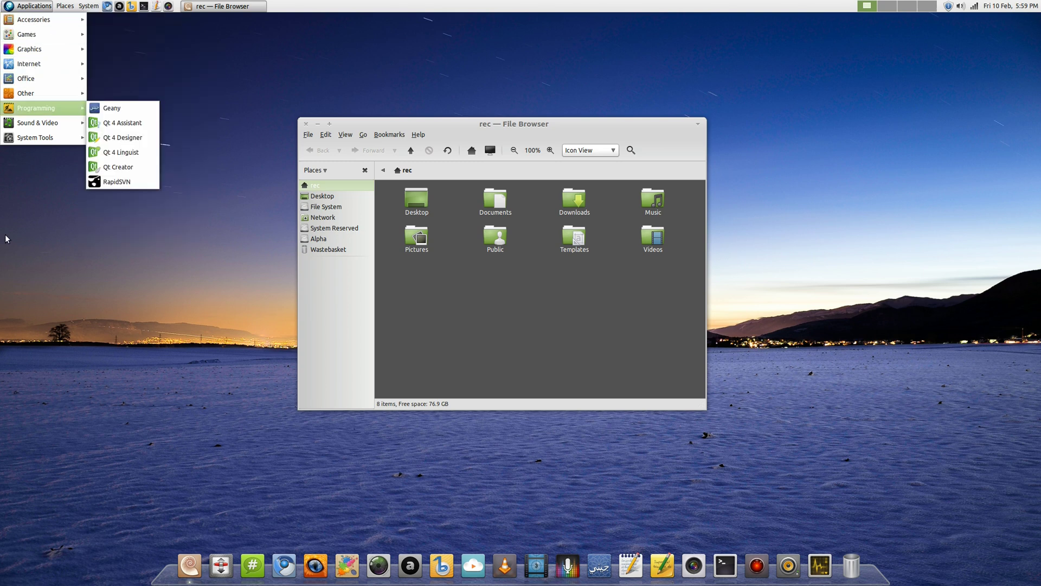
left_click(6, 239)
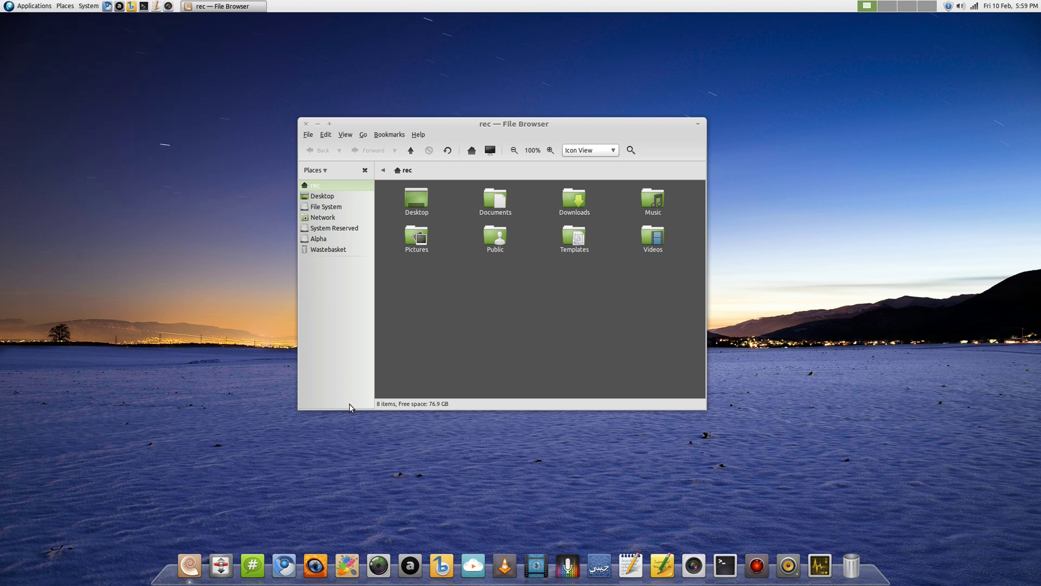
left_click(64, 7)
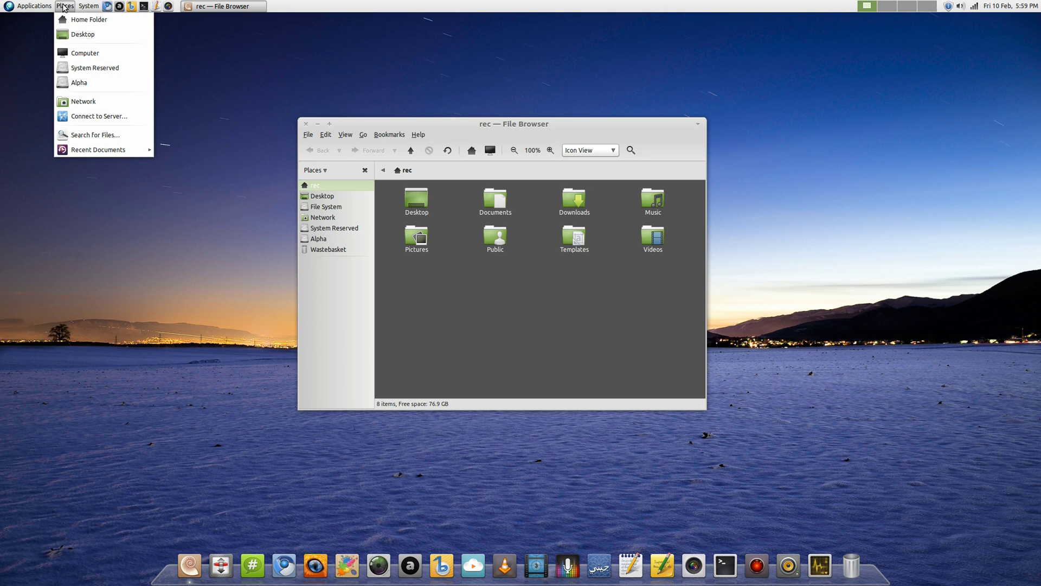
left_click(65, 7)
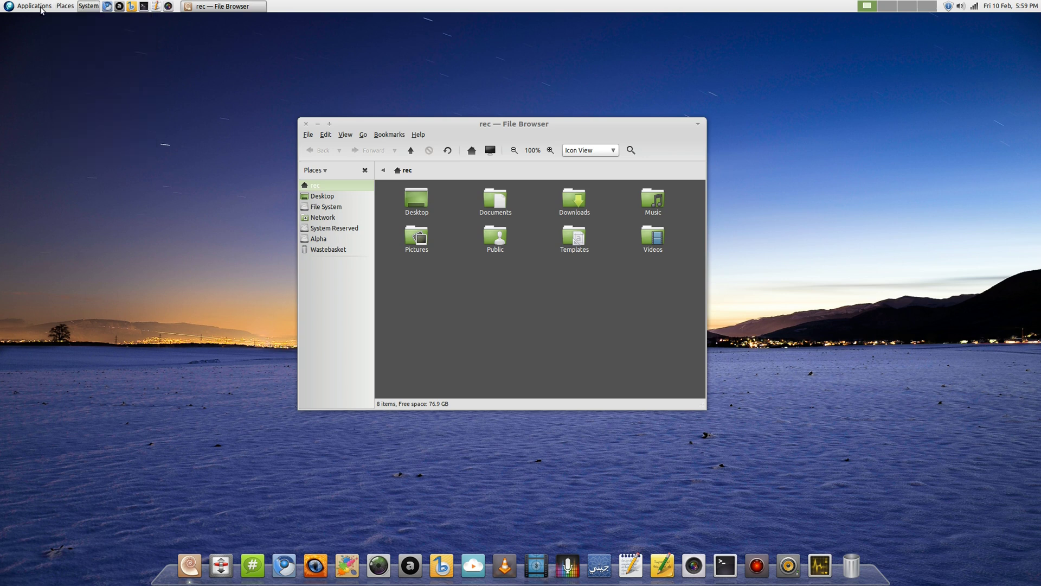
left_click(60, 7)
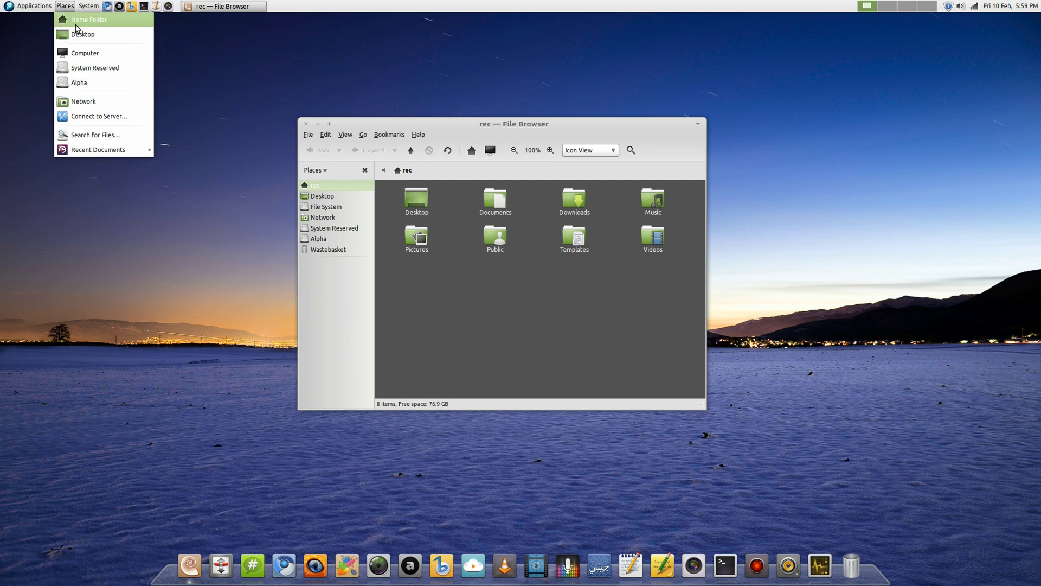
left_click(65, 6)
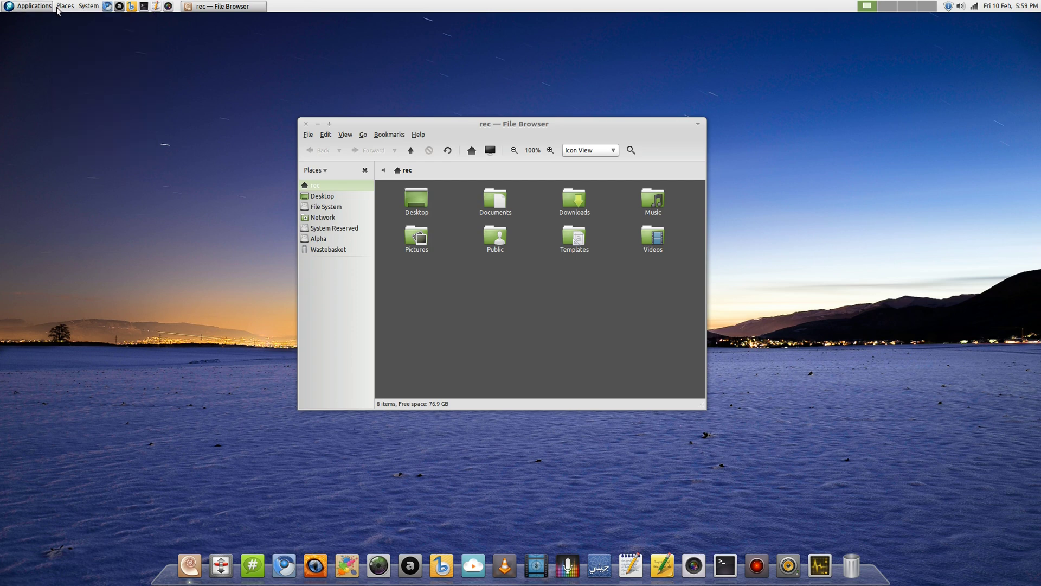
left_click(65, 6)
left_click(65, 6)
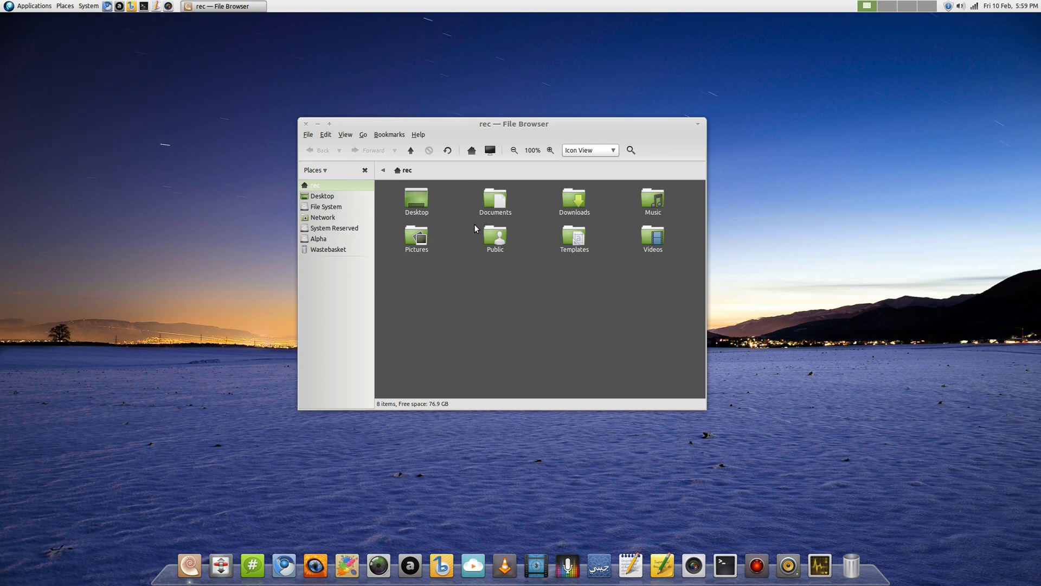
Step: Bookmark Documents in the sidebar, try the bookmark, return to rec, and check it under Places
left_click_drag(494, 205, 315, 283)
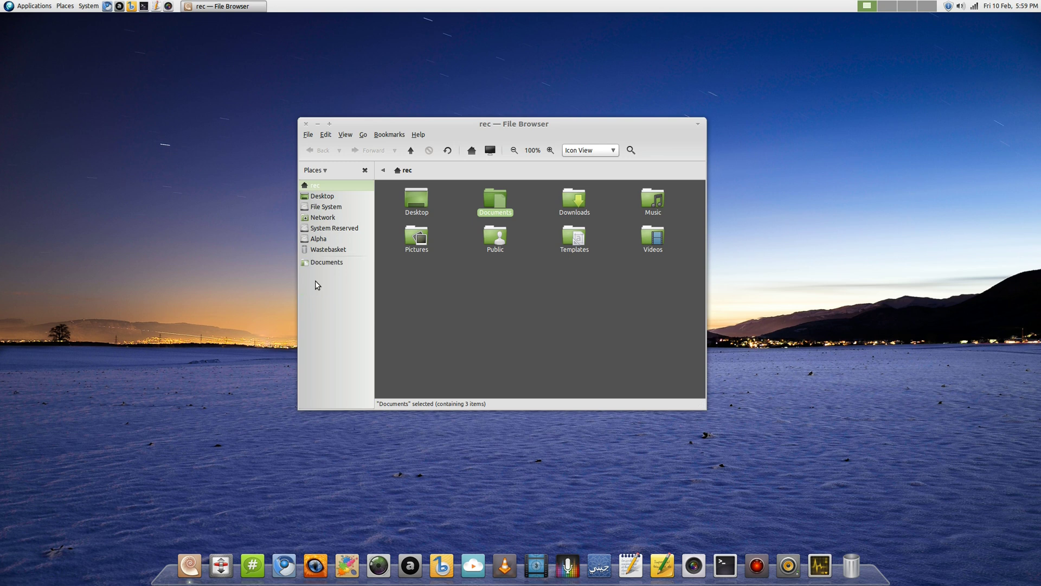
left_click(343, 262)
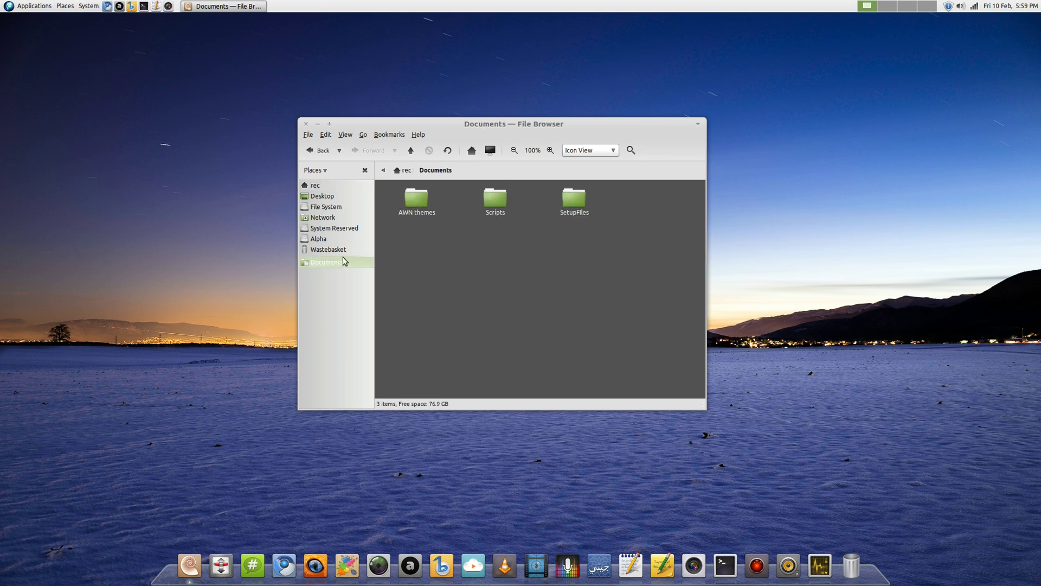
left_click(335, 186)
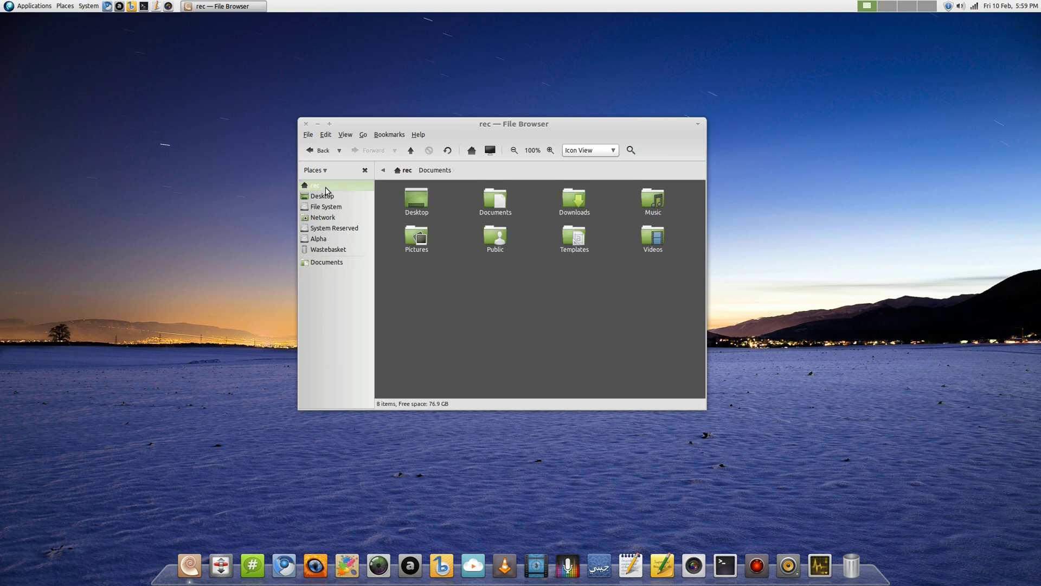
left_click(67, 6)
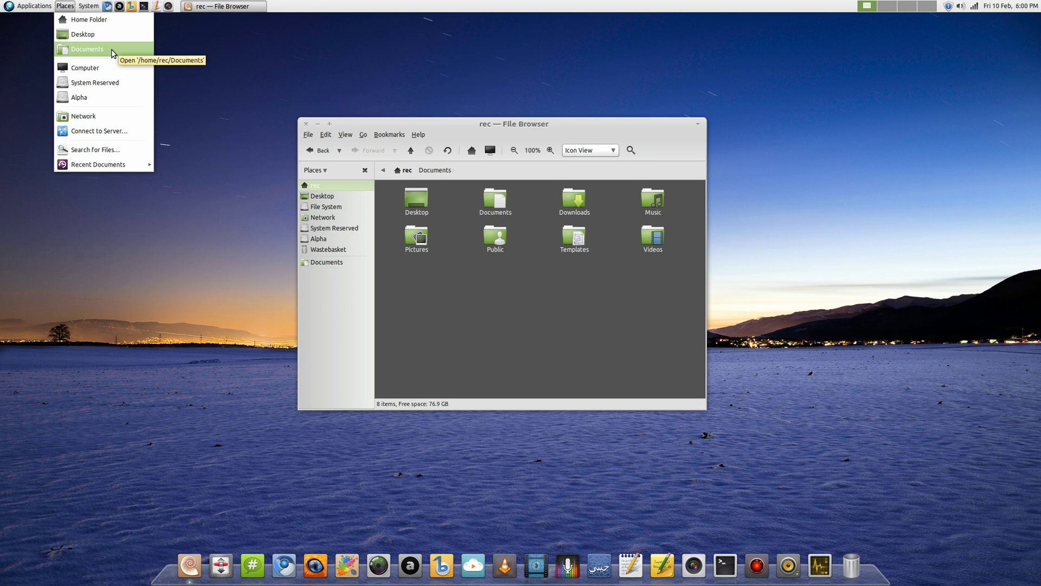
mouse_move(83, 4)
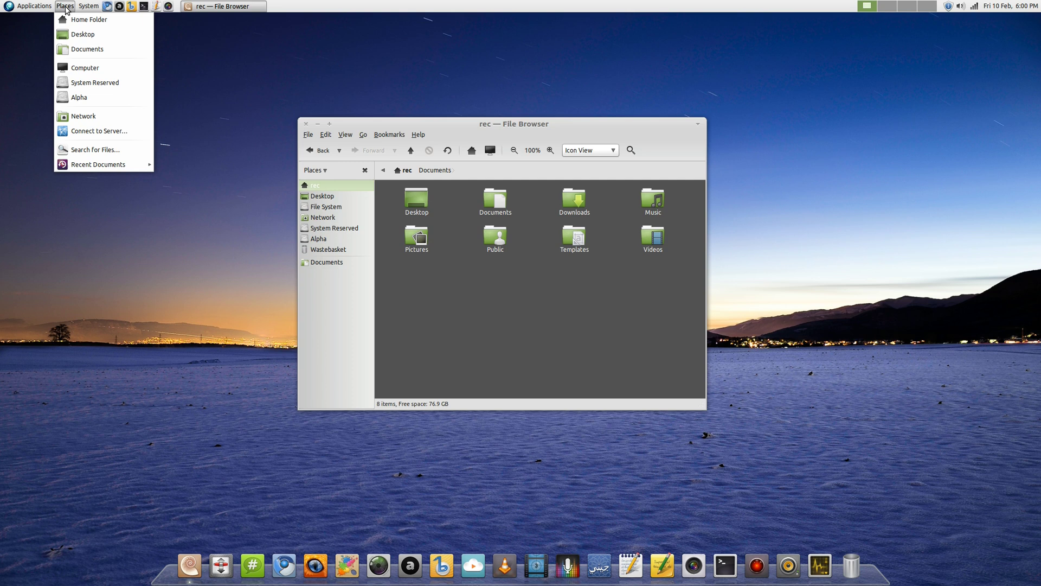
mouse_move(89, 7)
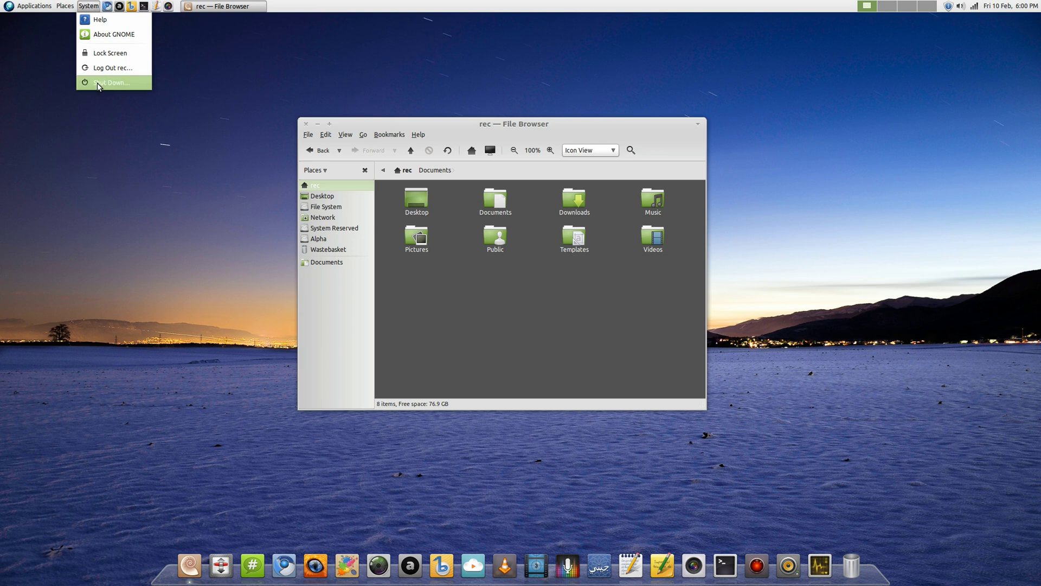
Step: Dismiss the System menu and launch Banshee Media Player from the top panel
left_click(93, 5)
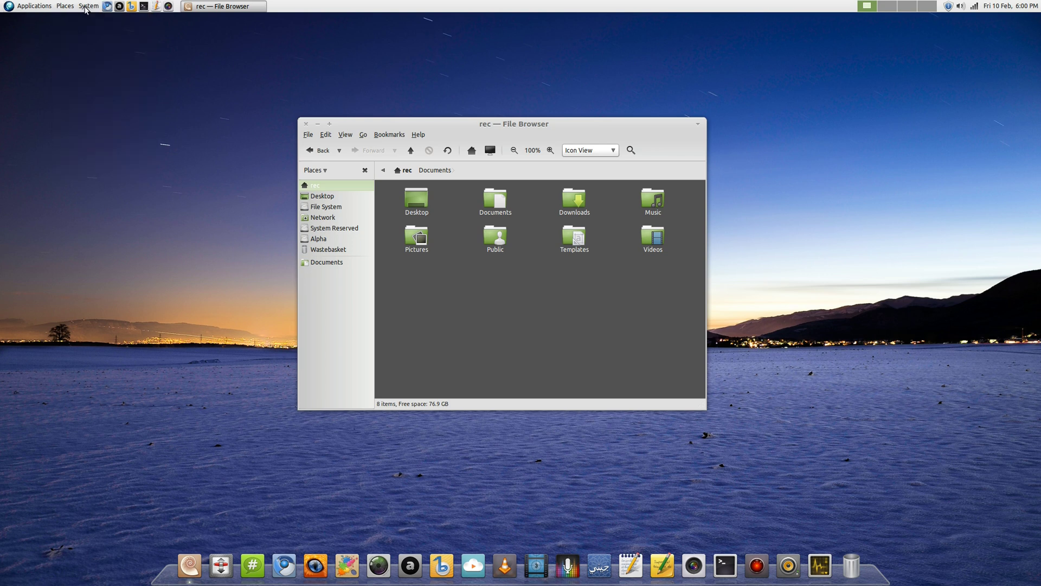
left_click(130, 7)
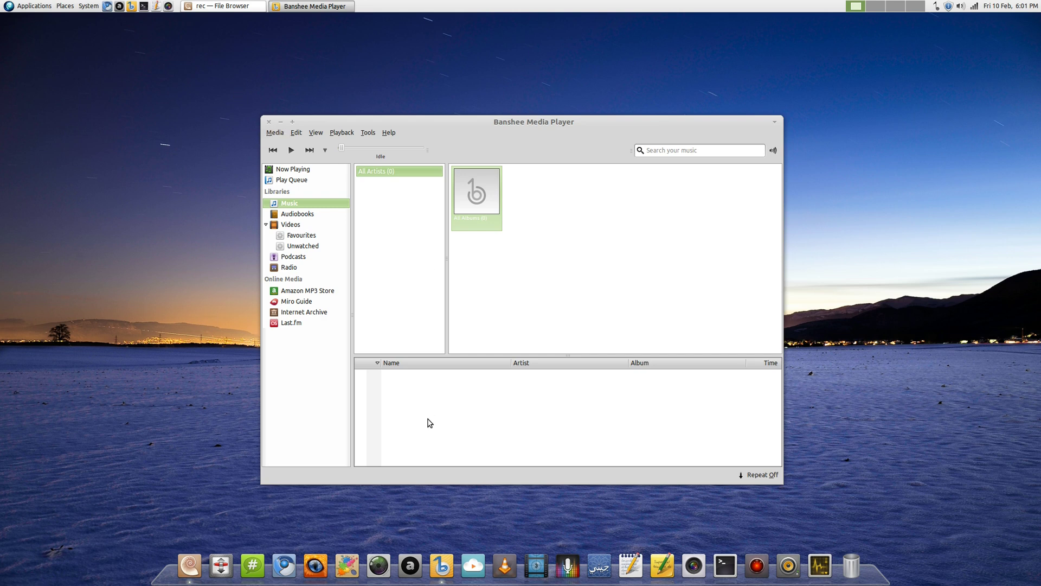
Step: Close Banshee to the notification area and dismiss its Still Running notice
left_click(269, 122)
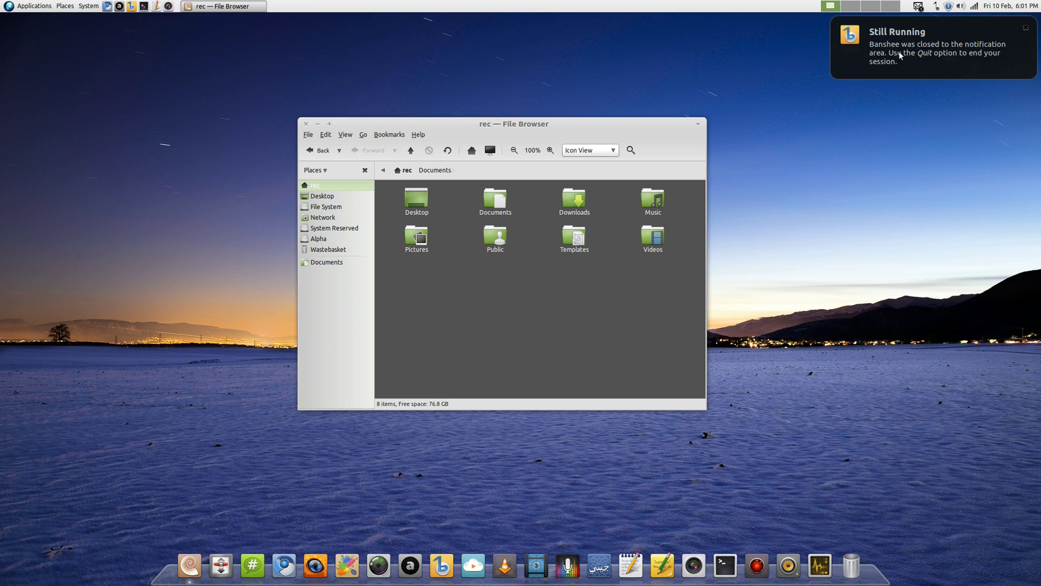
left_click(1026, 27)
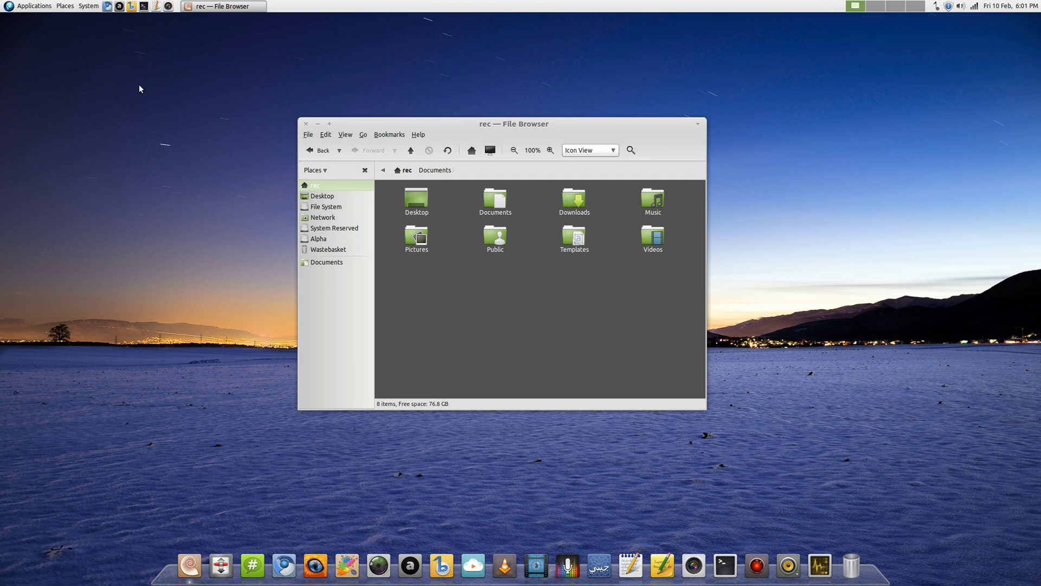
Step: Open the recent file omniRecordWindow.sh from ~/Documents/Scripts in gedit
left_click(156, 6)
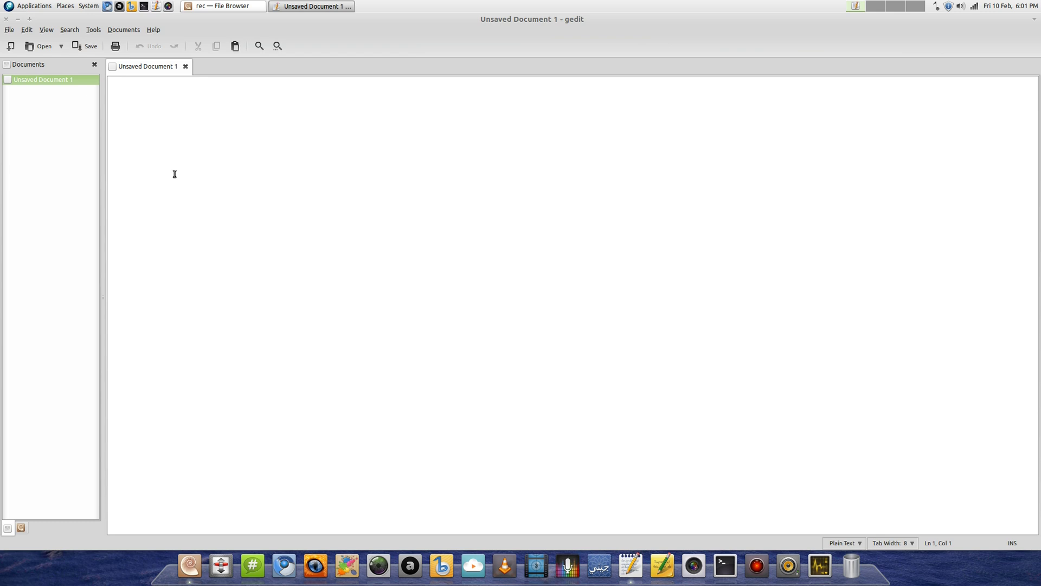
left_click(61, 47)
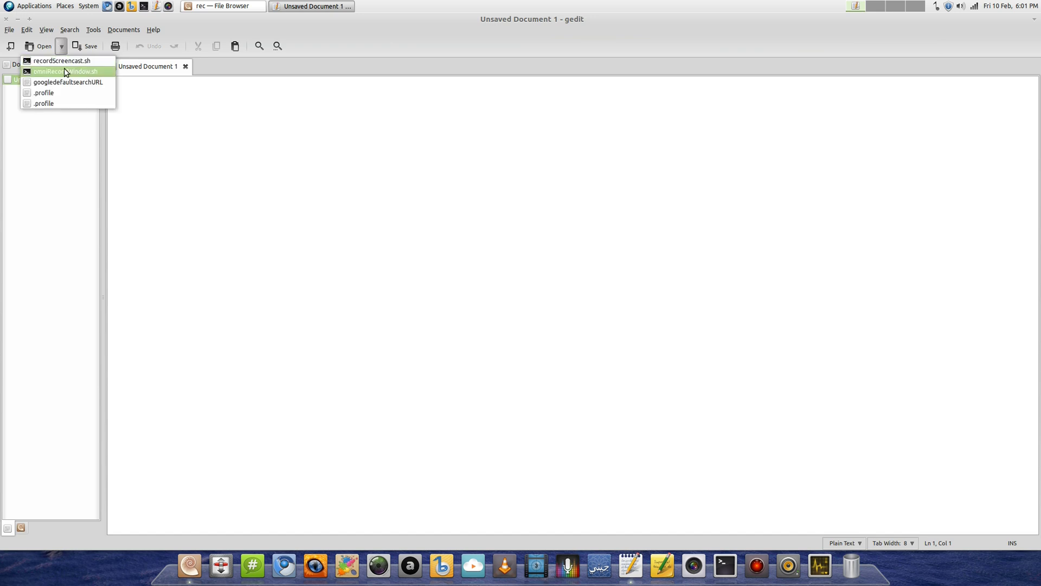
left_click(63, 69)
Step: Read through the script's xwininfo and ffmpeg recording commands
triple_click(297, 237)
left_click(261, 234)
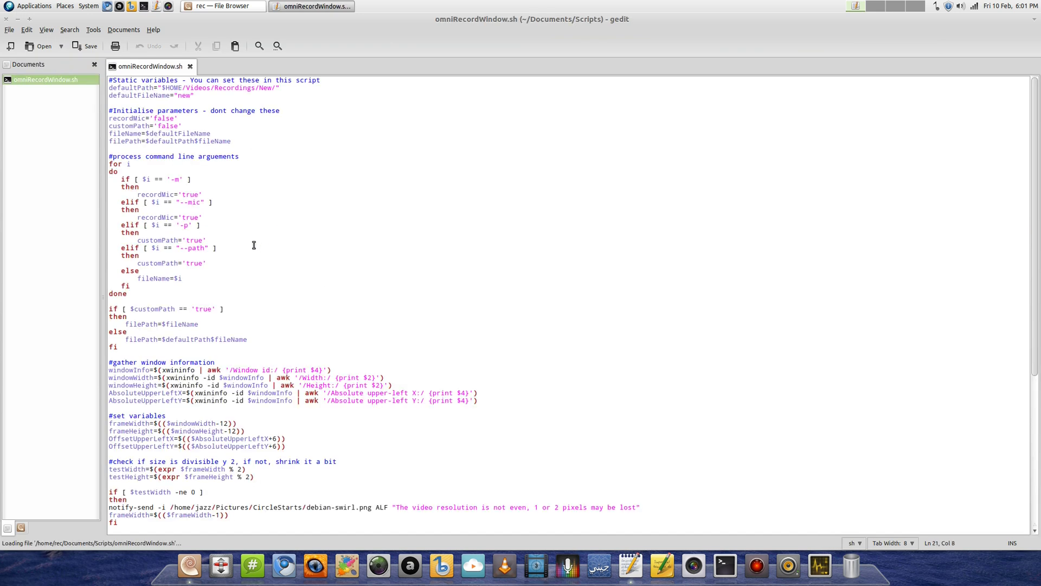
scroll(222, 164, "down", 5)
scroll(242, 325, "up", 5)
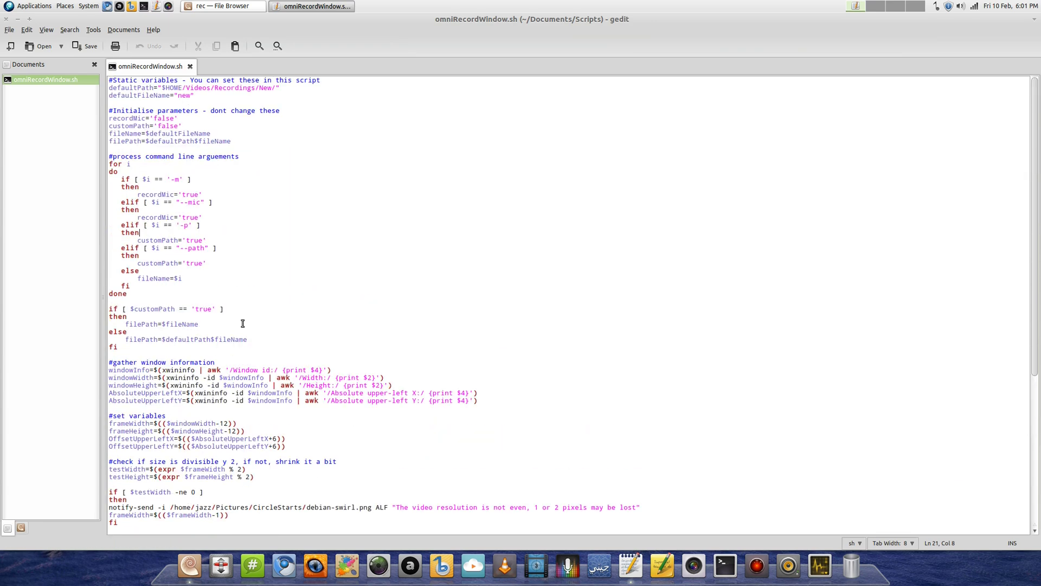
scroll(297, 167, "down", 5)
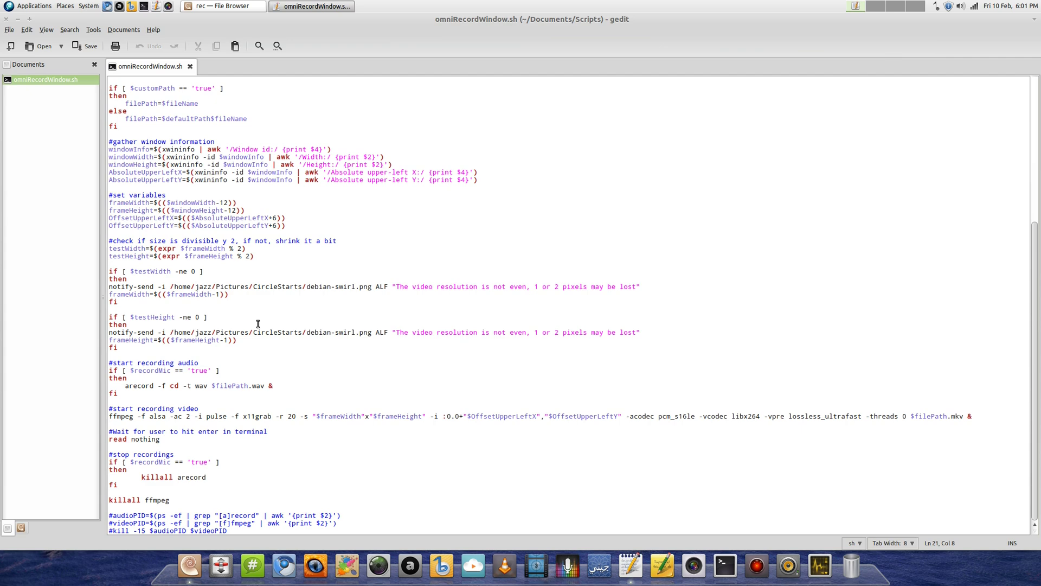
scroll(252, 323, "up", 5)
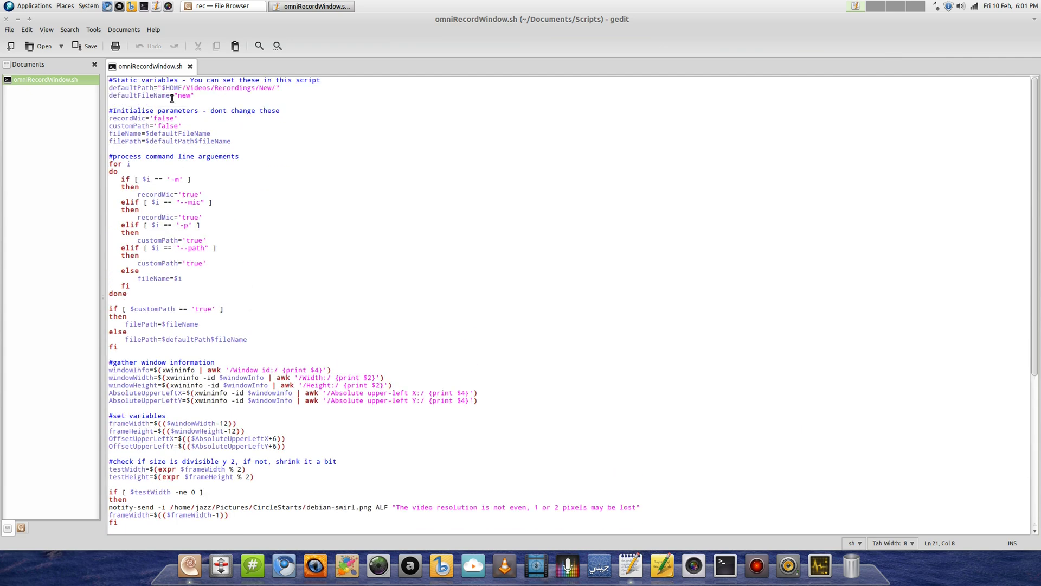
left_click(202, 277)
scroll(161, 339, "down", 2)
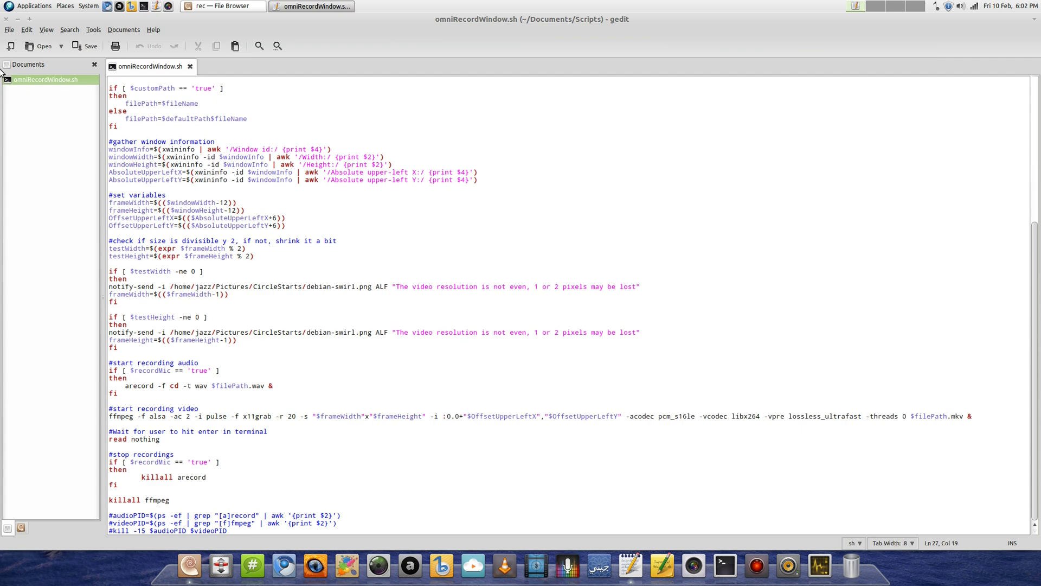
Step: Close gedit, view and dismiss the panel calendar, then minimise the rec File Browser
left_click(7, 20)
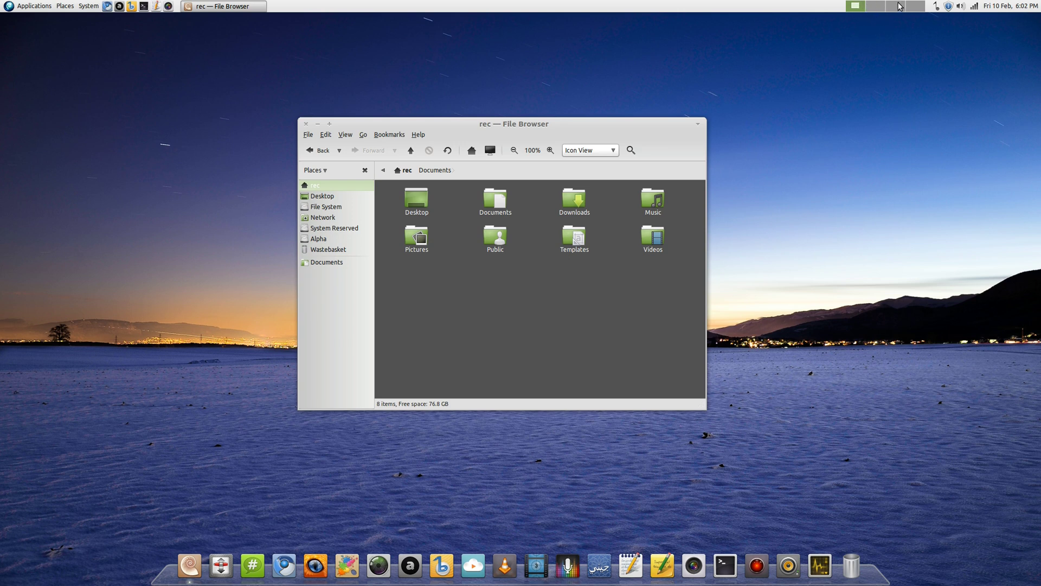
left_click(1011, 8)
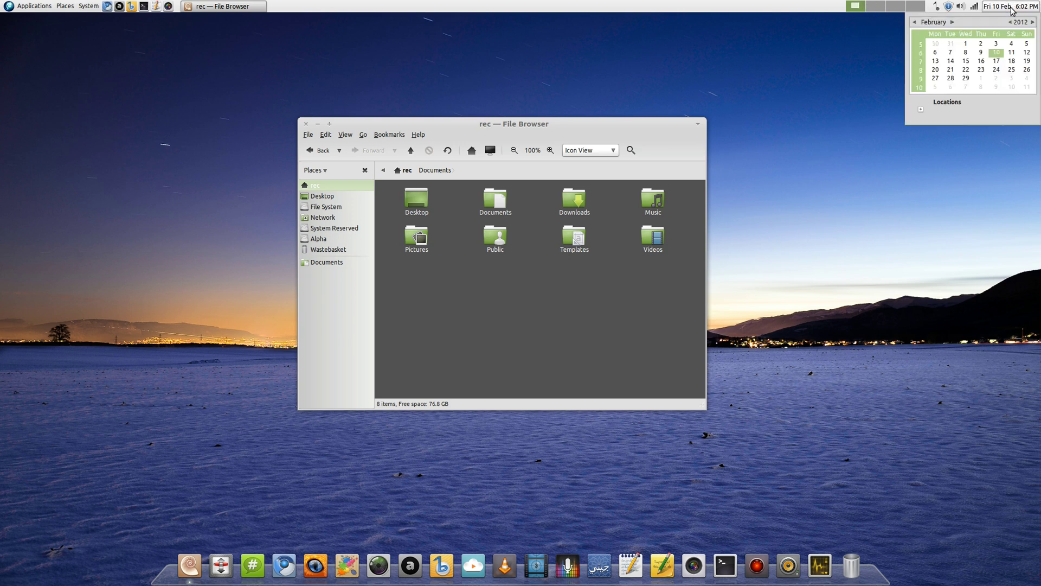
left_click(1011, 8)
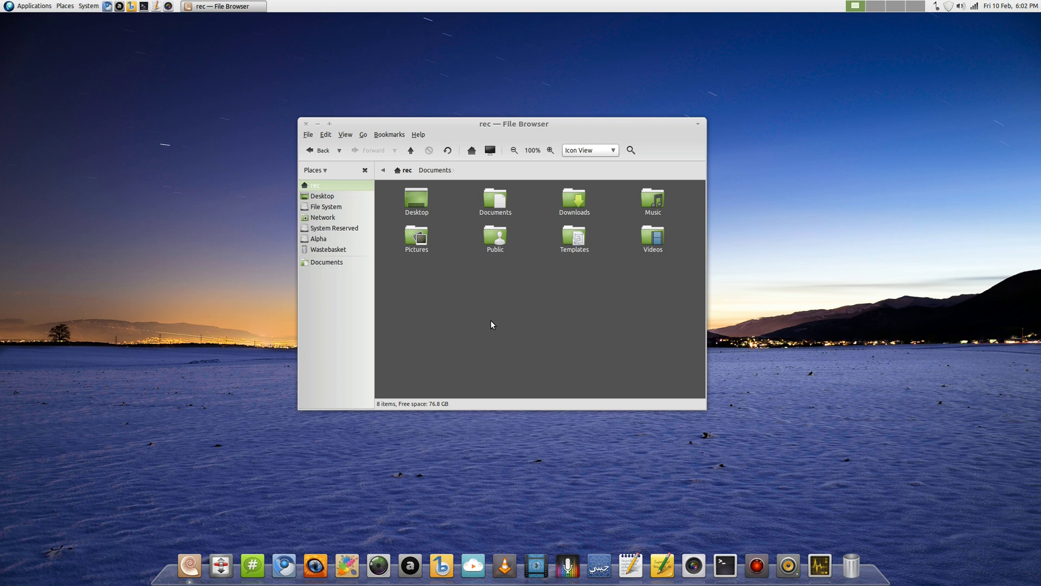
left_click(318, 124)
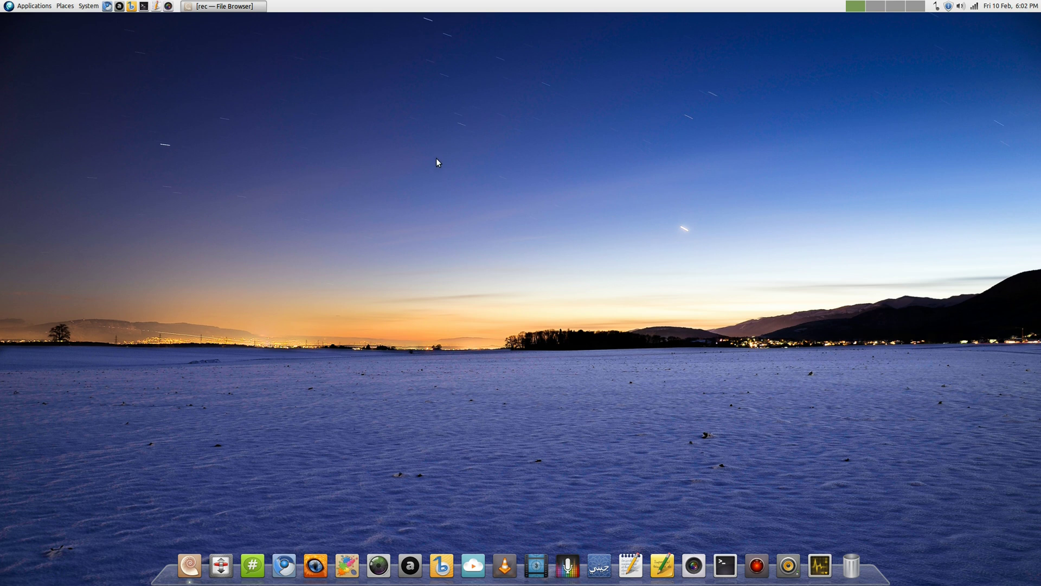
Step: Open Appearance's Background tab via Control Centre, minimise Control Centre, and move the dialog right
left_click(747, 559)
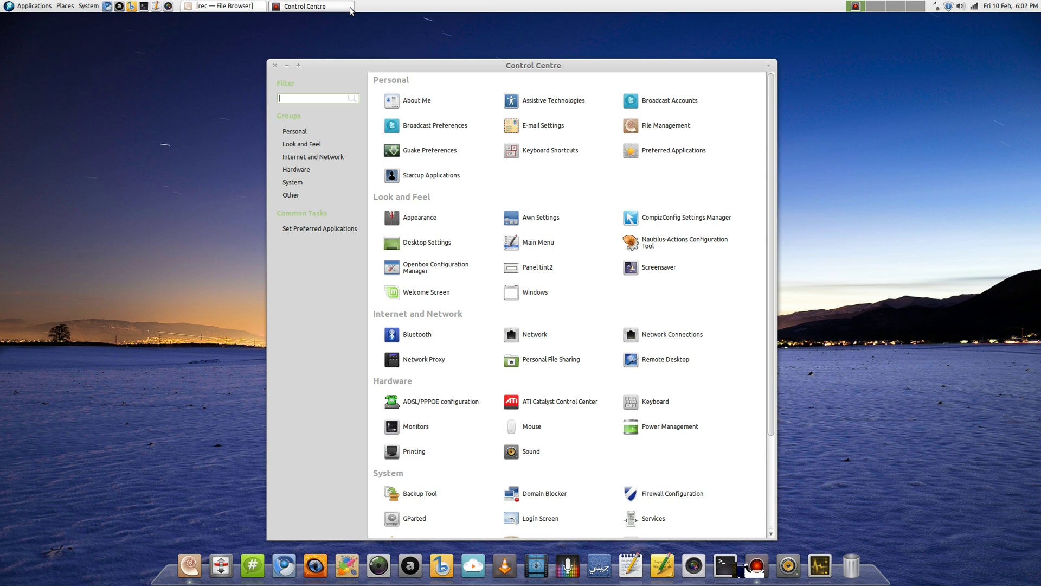
left_click(420, 218)
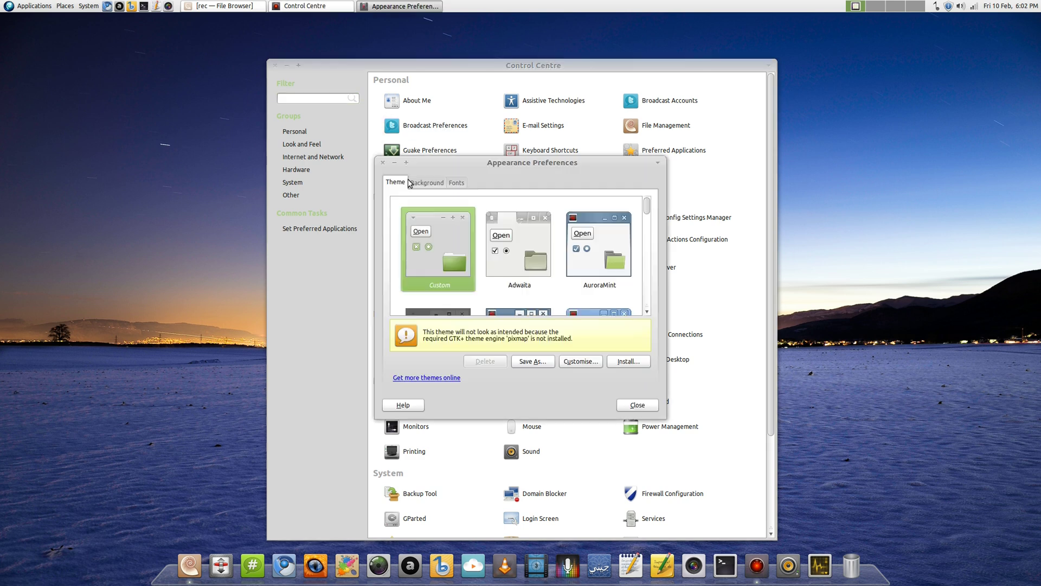
left_click(437, 185)
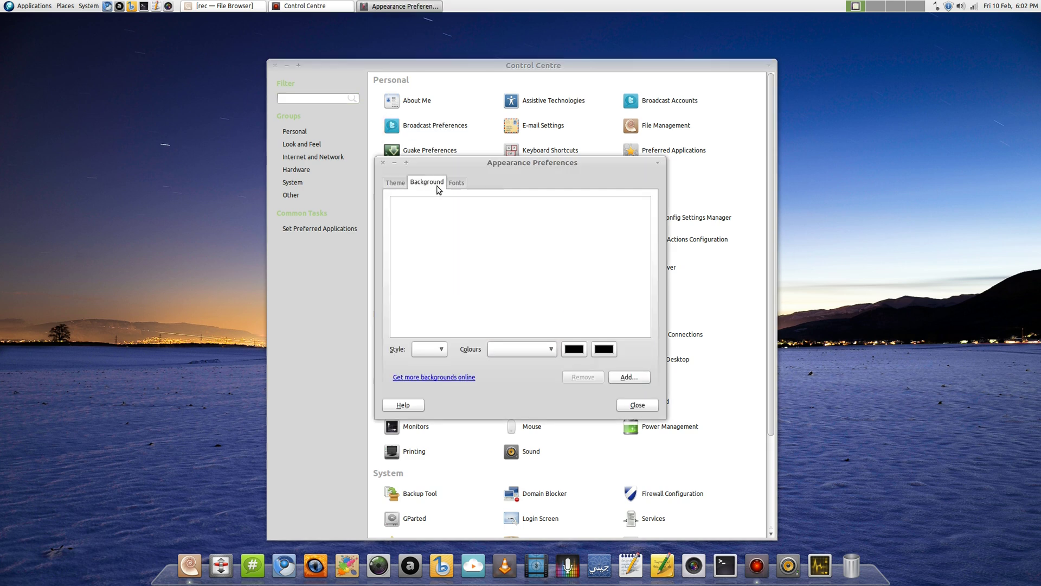
left_click(286, 65)
left_click_drag(442, 162, 749, 216)
Step: Choose the dark blue starry mountain-lake wallpaper, briefly minimising the dialog to view it, then recentre it
scroll(801, 293, "down", 3)
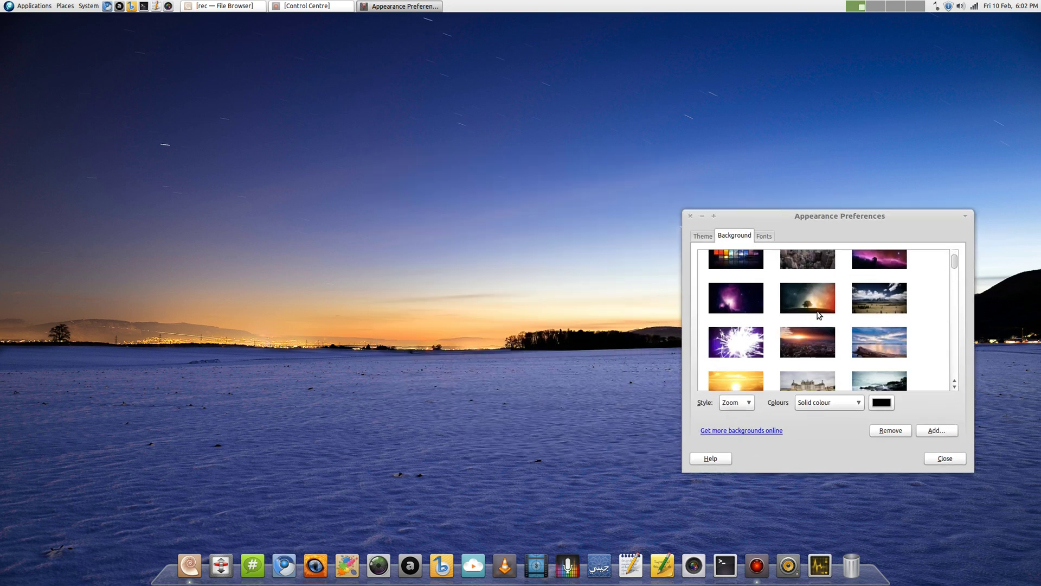
scroll(818, 315, "down", 2)
scroll(818, 320, "down", 2)
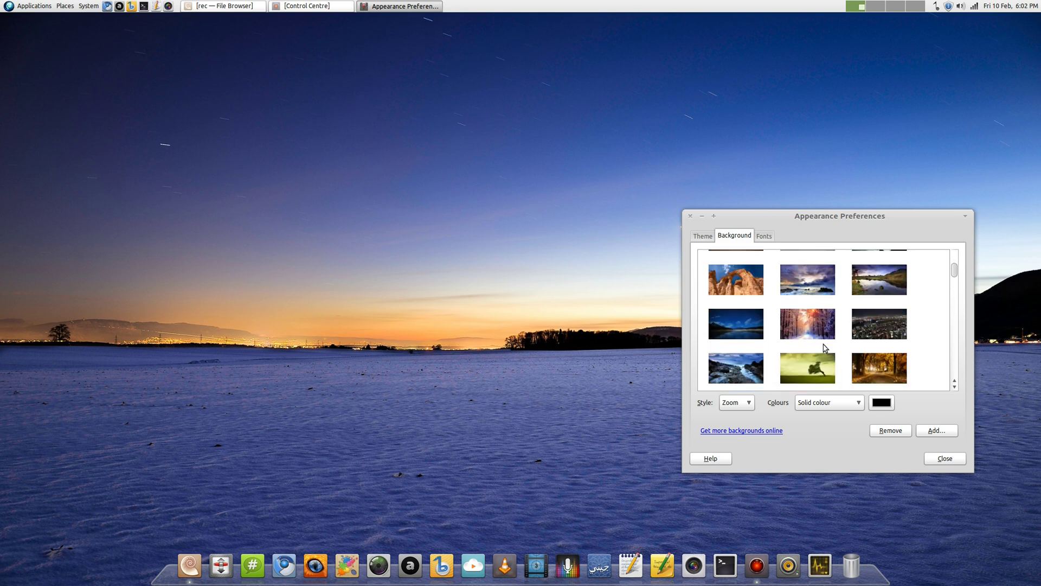
left_click(744, 327)
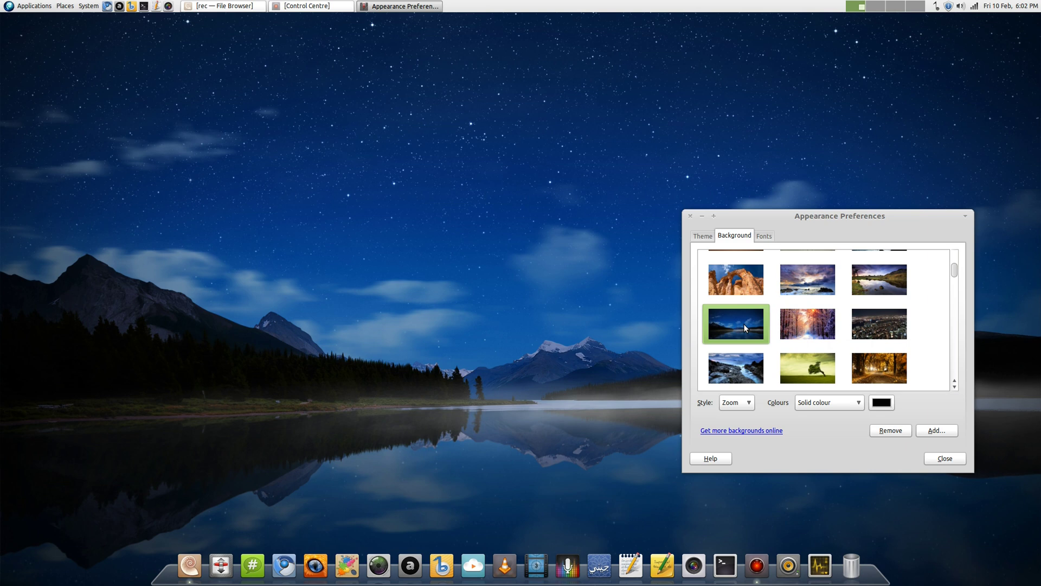
left_click(702, 216)
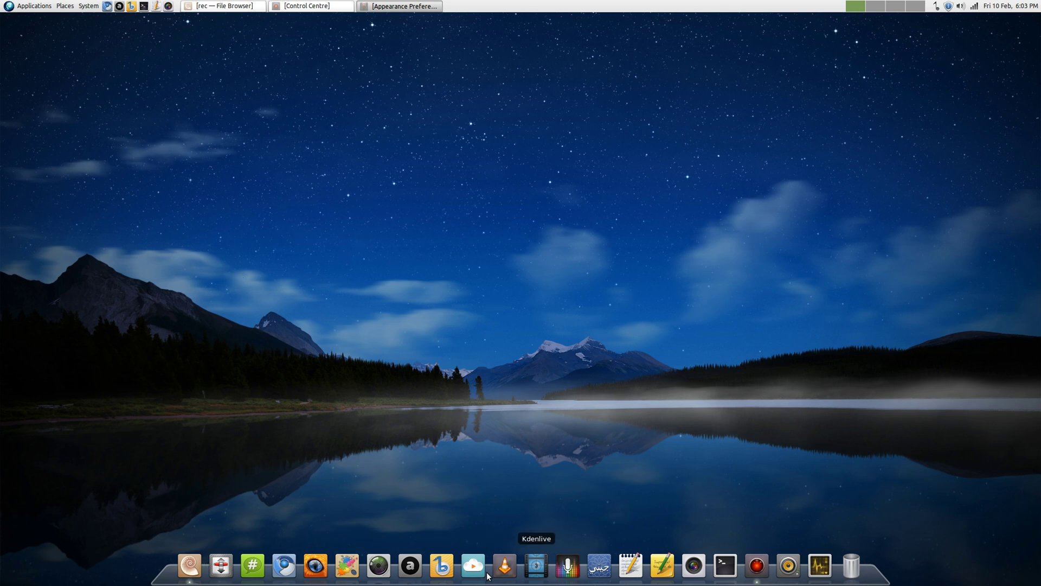
left_click(433, 6)
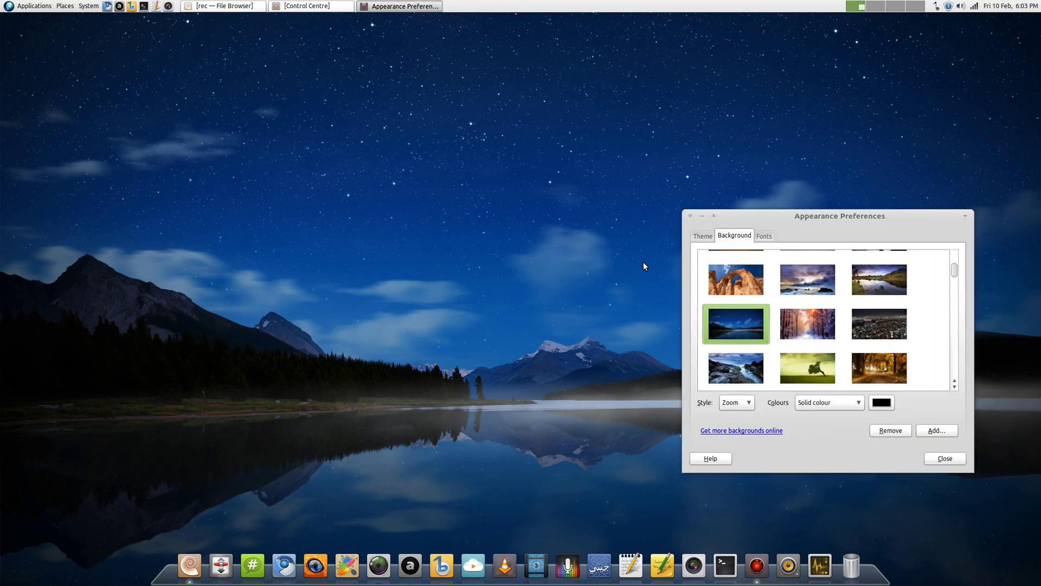
left_click_drag(816, 210, 634, 165)
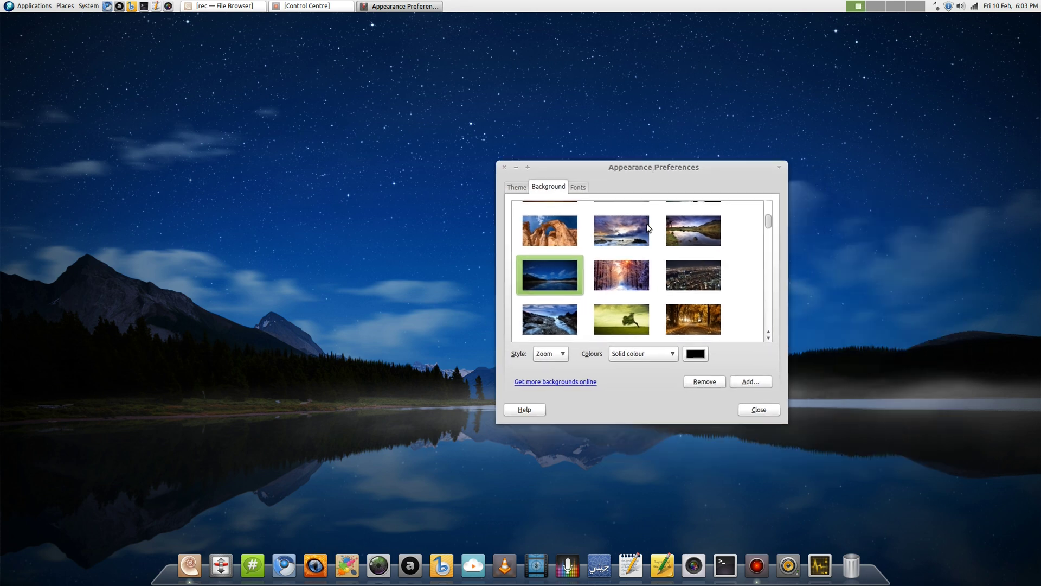
scroll(622, 266, "down", 2)
scroll(622, 266, "down", 1)
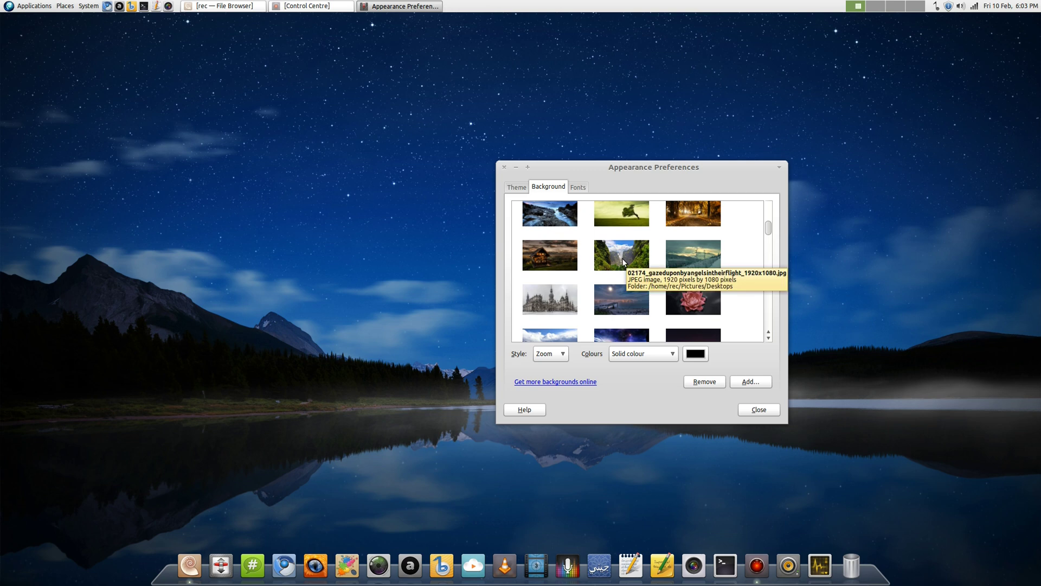
Step: Try the waterfall gorge and night lake pier images as wallpaper, moving the dialog right
left_click(623, 258)
left_click_drag(630, 169, 856, 197)
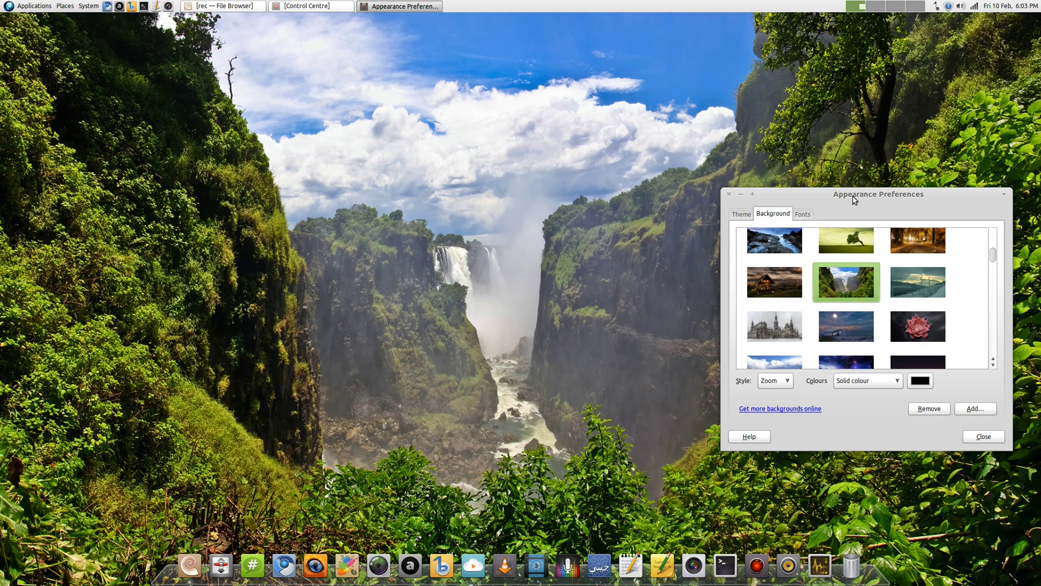
scroll(881, 293, "down", 1)
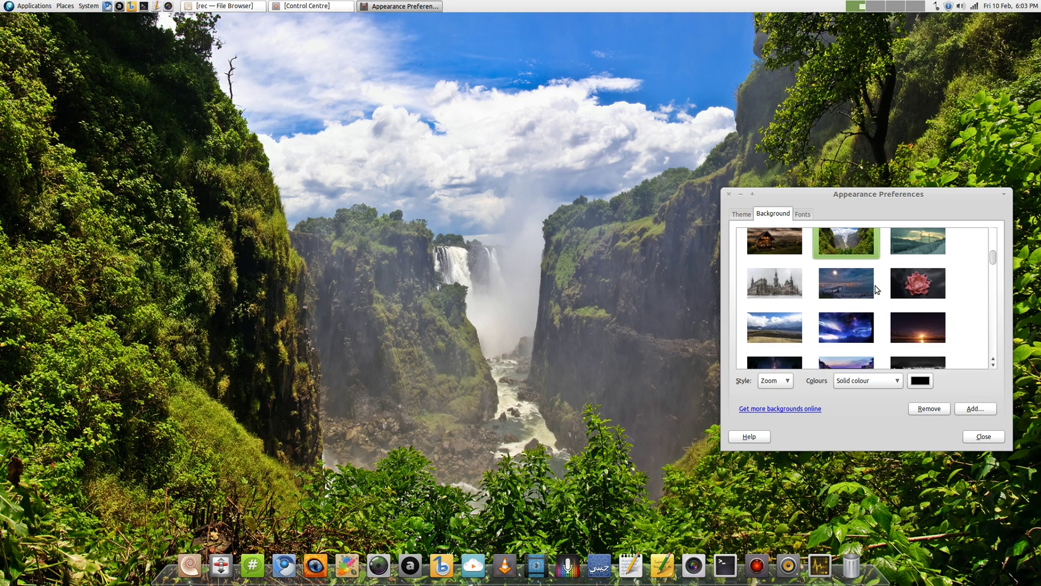
left_click(868, 282)
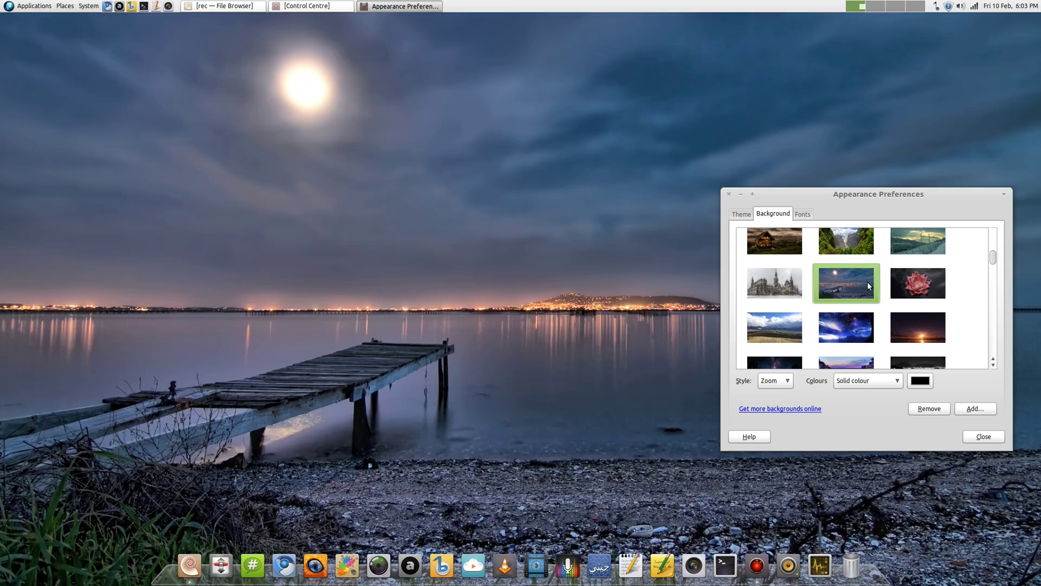
Step: Set the pink-purple horsehead nebula image as wallpaper and browse further thumbnails
scroll(867, 282, "down", 1)
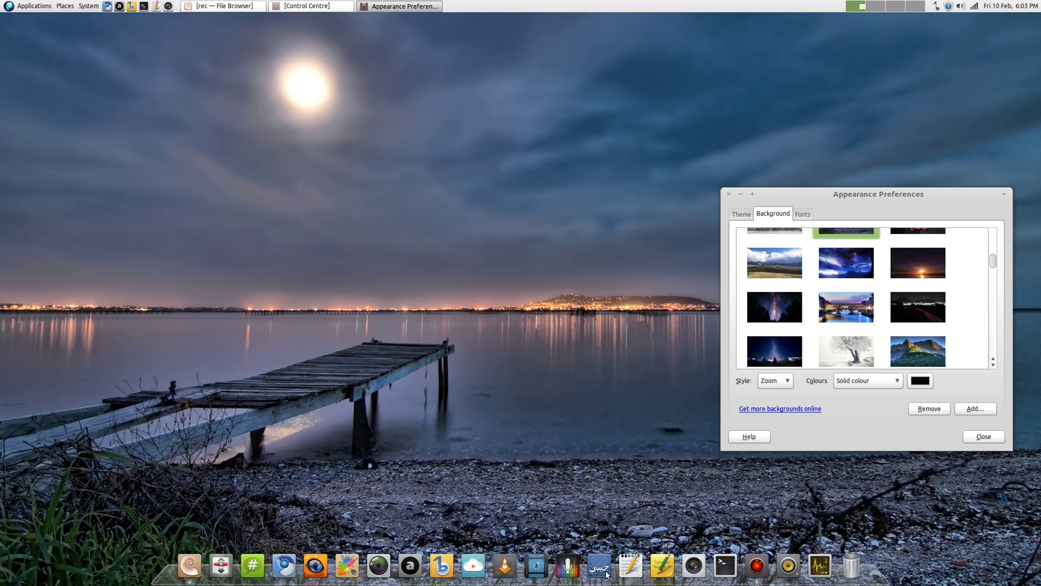
scroll(816, 344, "up", 3)
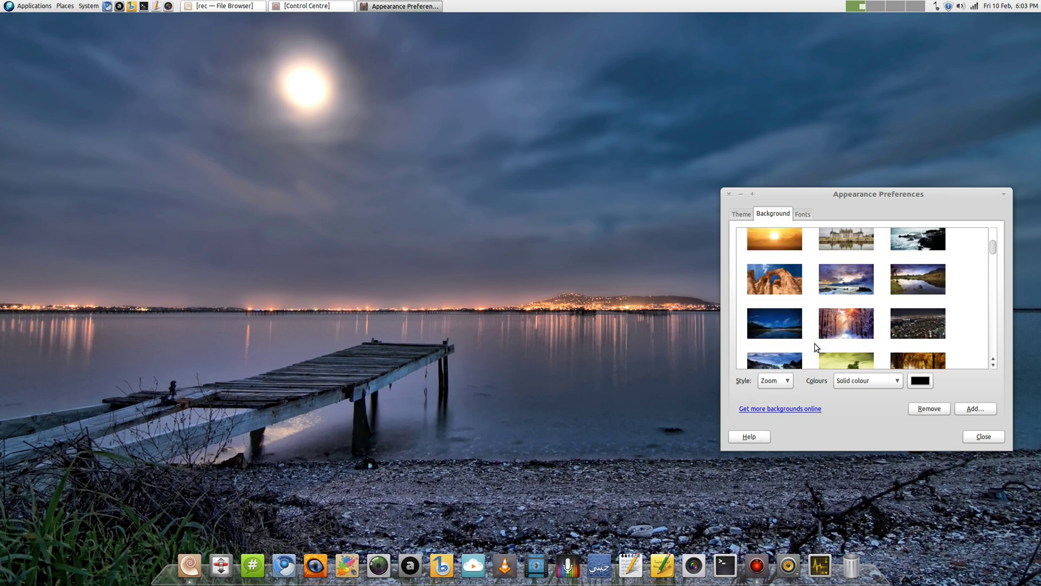
scroll(816, 347, "up", 5)
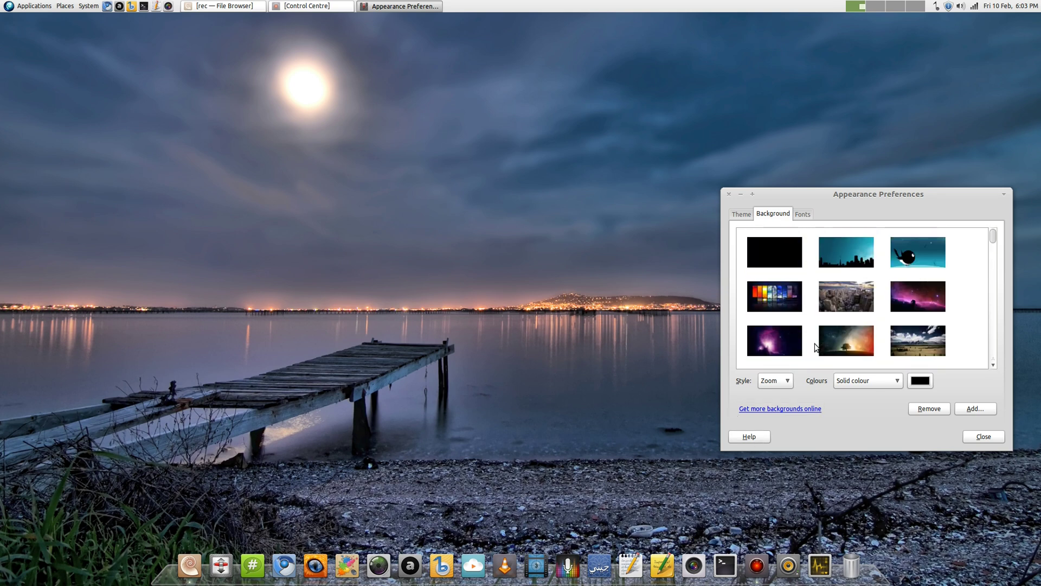
scroll(816, 347, "down", 1)
left_click(930, 278)
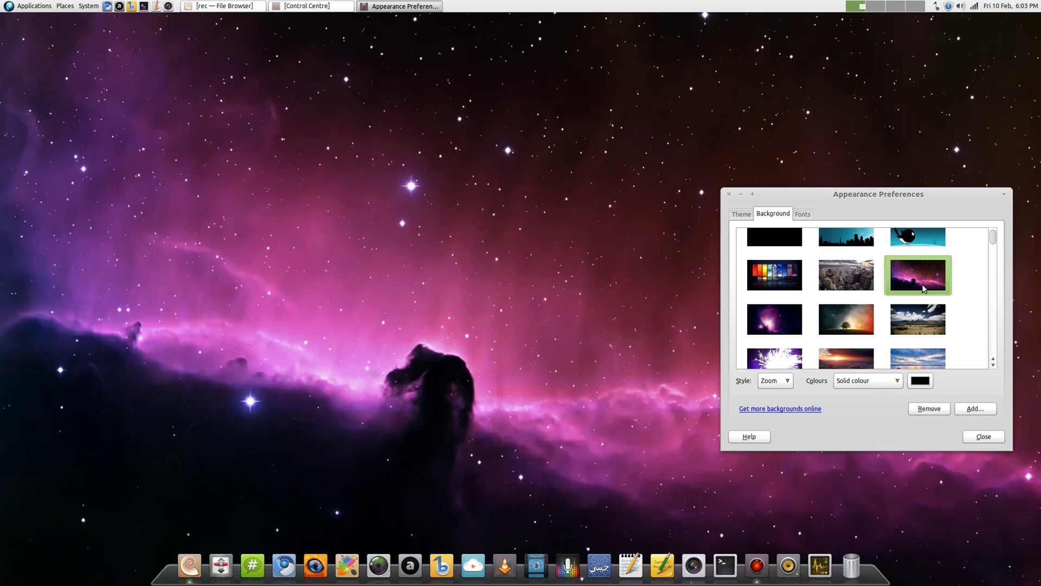
scroll(882, 306, "down", 5)
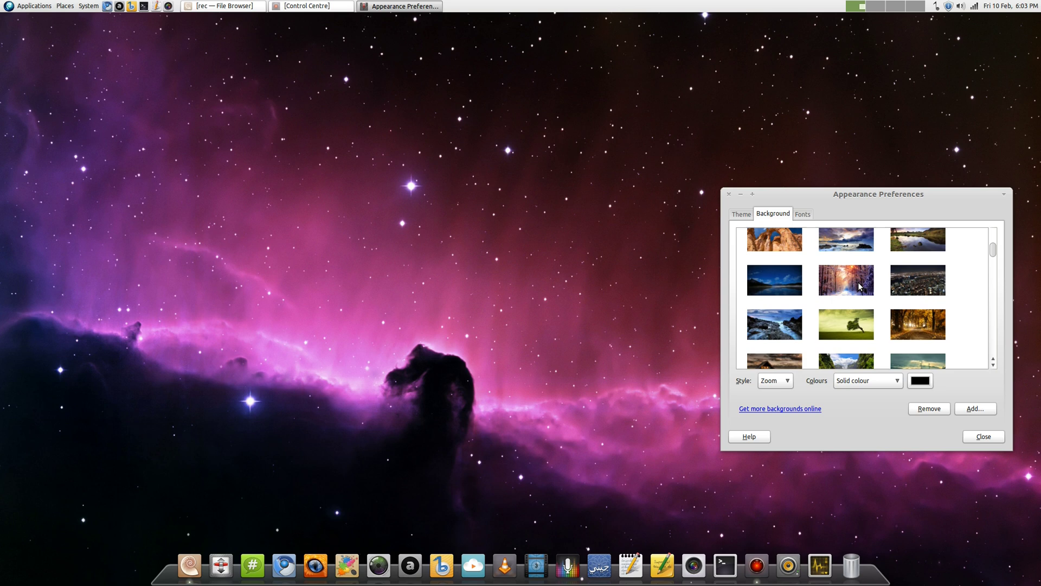
scroll(859, 286, "down", 1)
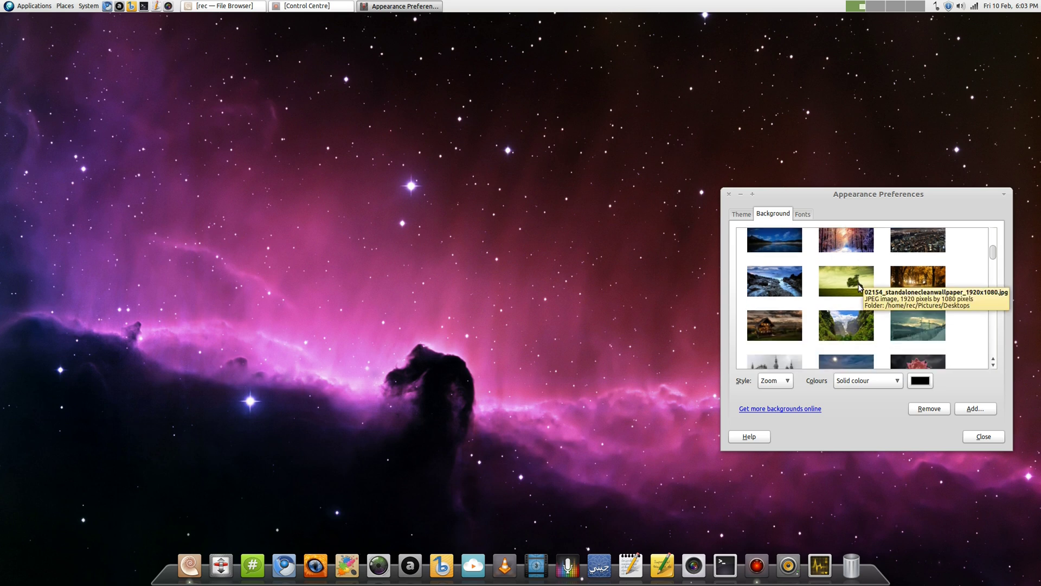
scroll(858, 287, "down", 2)
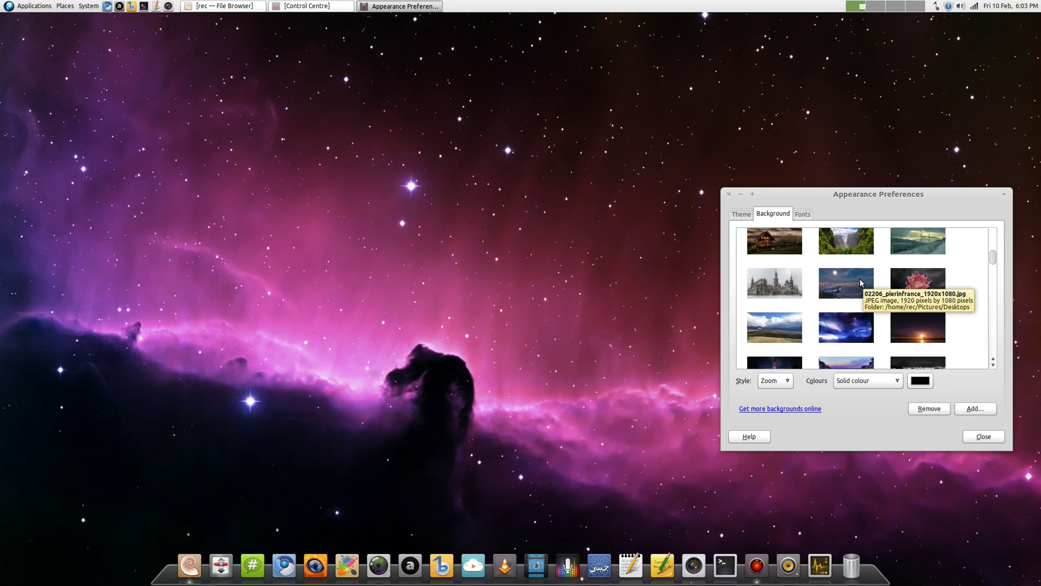
scroll(858, 287, "down", 2)
scroll(840, 275, "down", 2)
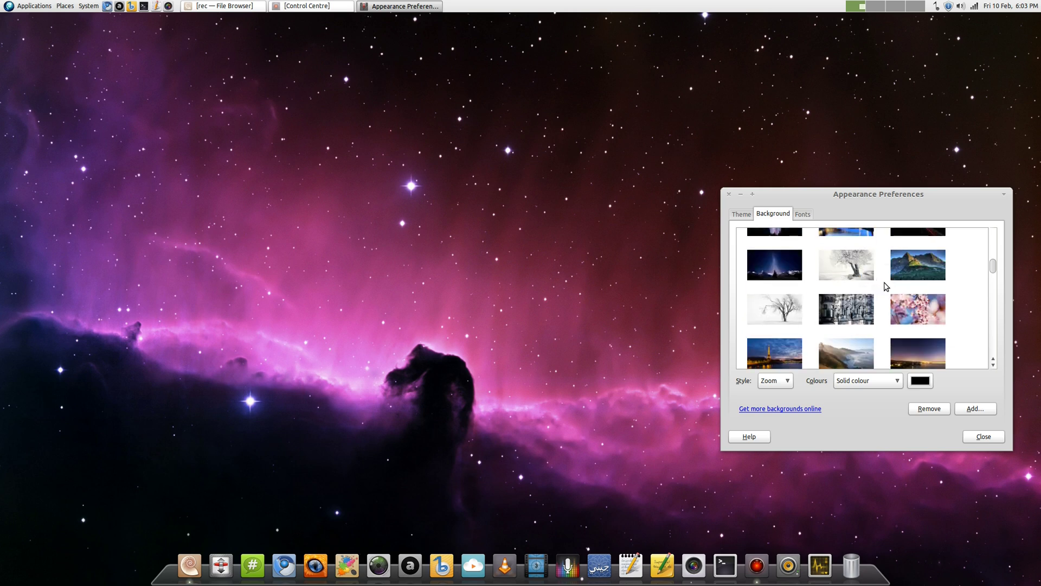
scroll(881, 286, "down", 2)
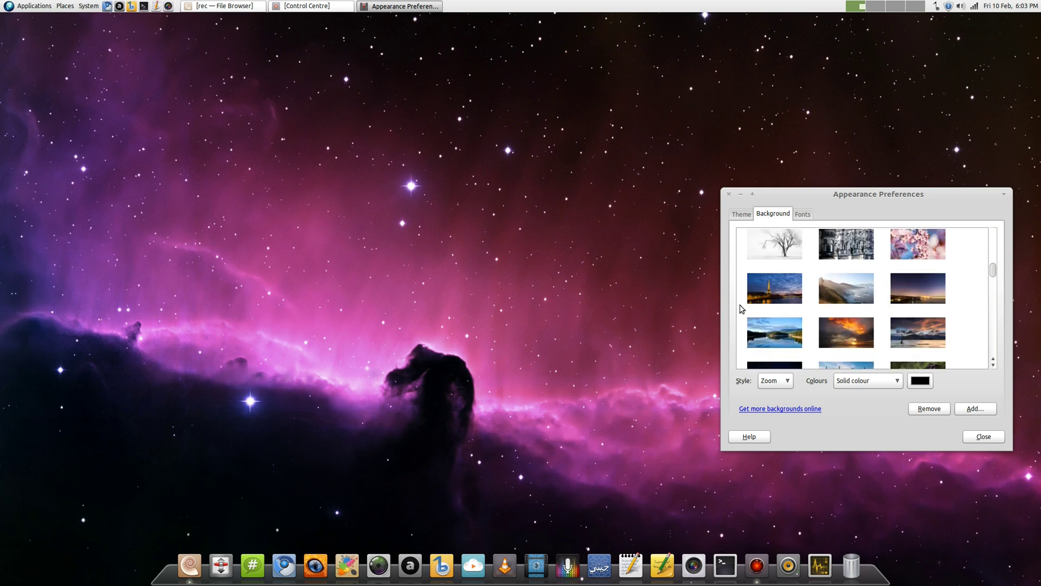
Step: Try the Eiffel Tower photo as wallpaper, hiding the windows to view it
left_click(785, 290)
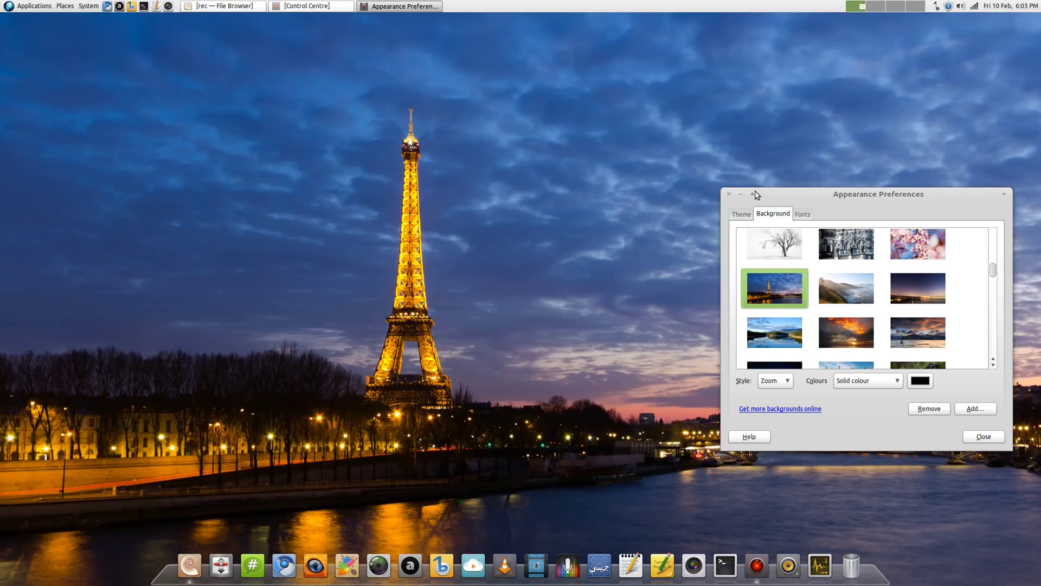
left_click(740, 193)
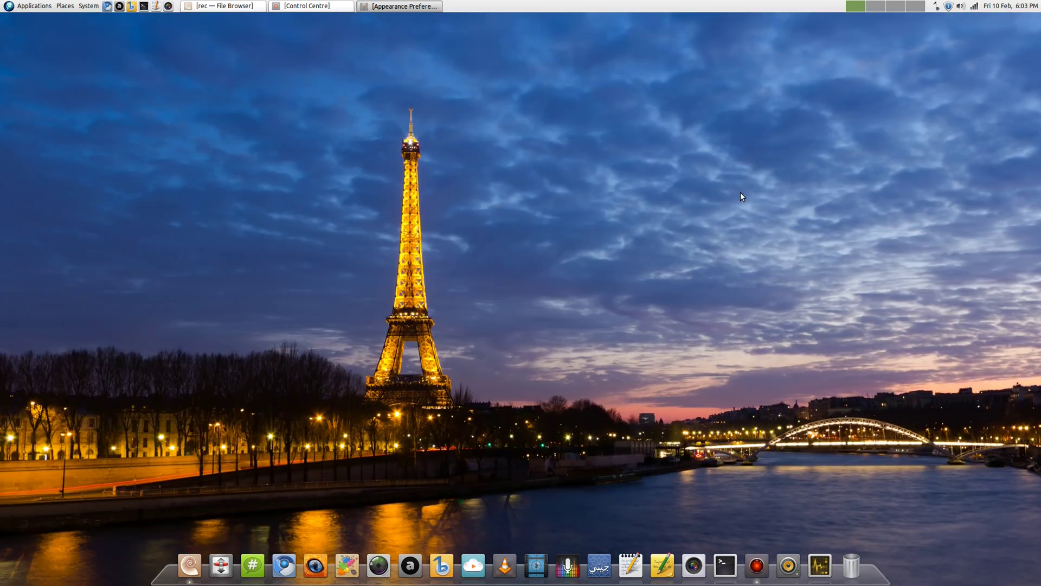
left_click(312, 6)
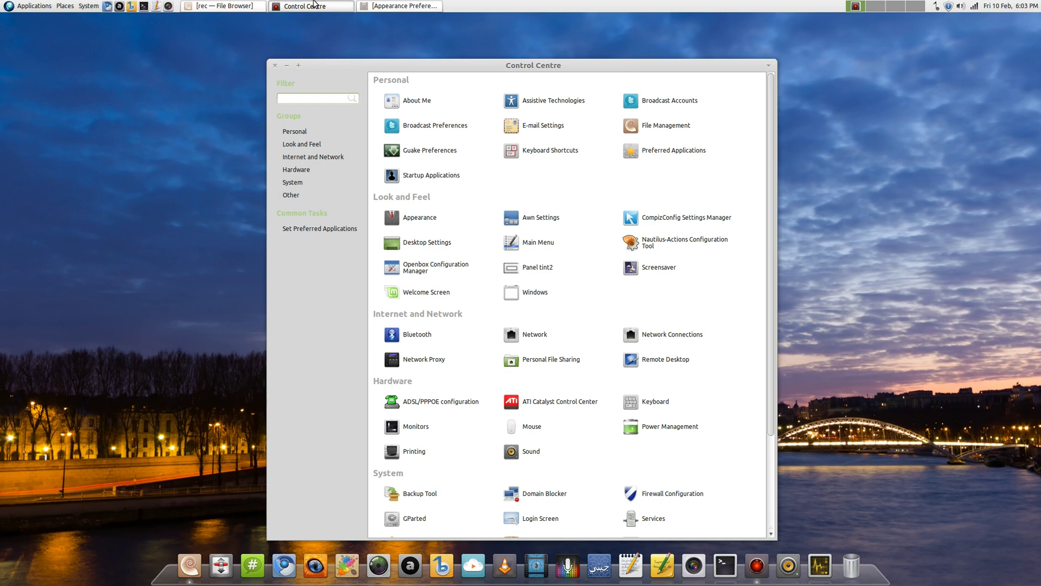
left_click(313, 6)
left_click(400, 6)
Step: Set the blue-dusk lakeside castle photo (02616_goldnblue_2560x1440.jpg) as wallpaper
scroll(884, 293, "down", 2)
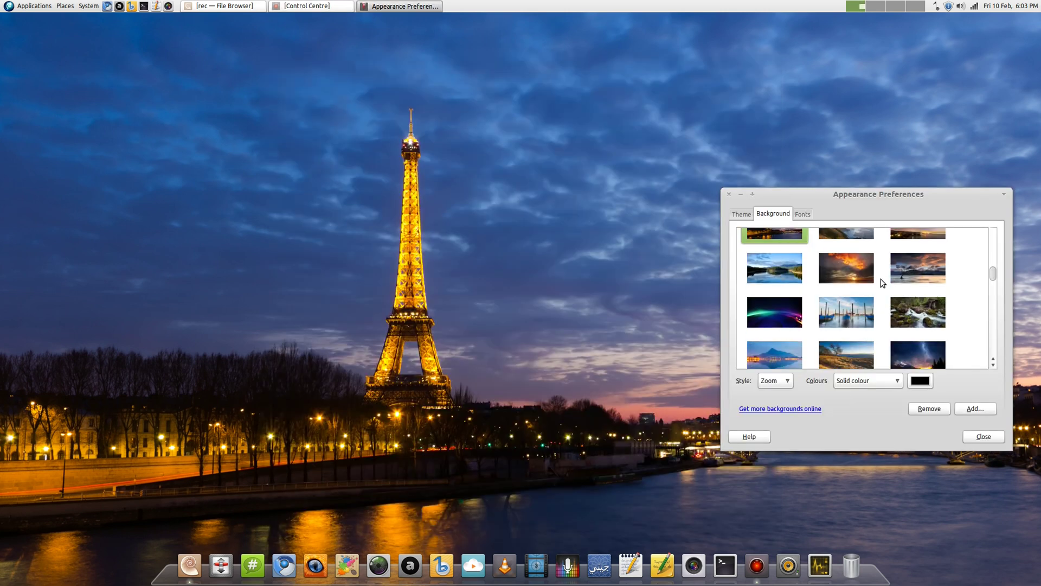
scroll(883, 280, "down", 2)
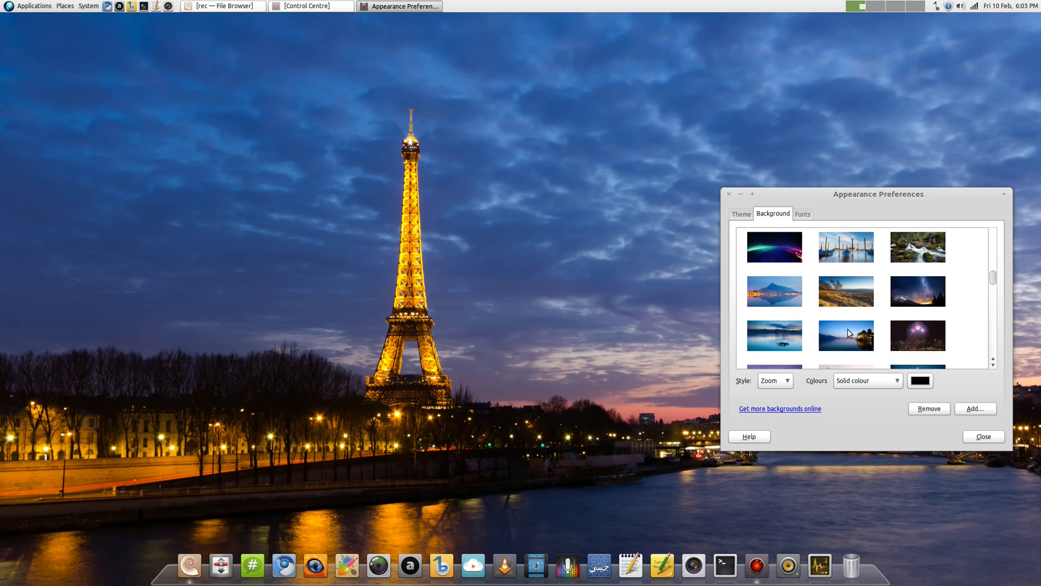
left_click(848, 332)
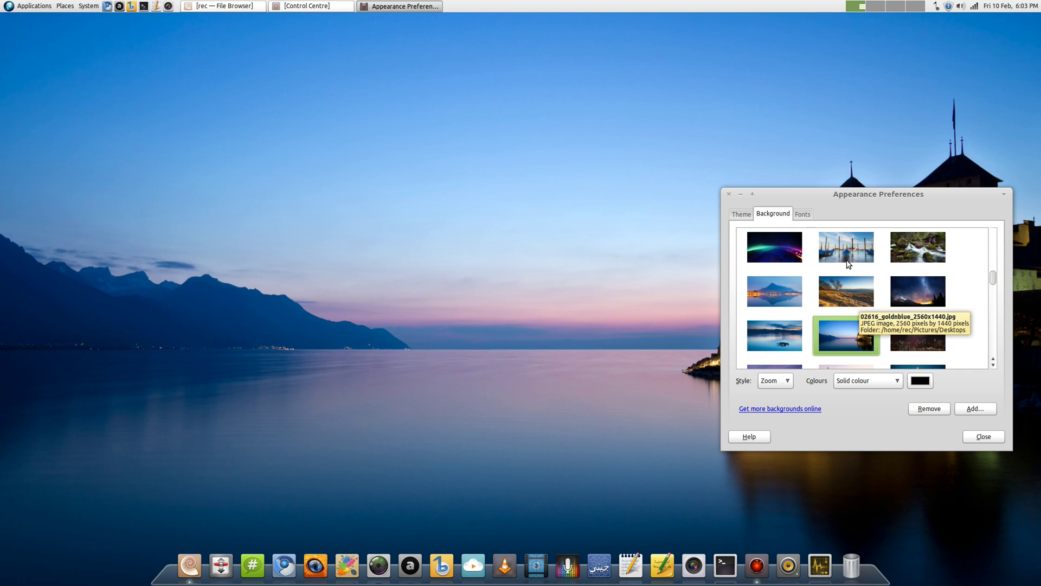
Step: Minimize Appearance Preferences and open the Desktop folder in the file browser
left_click(741, 194)
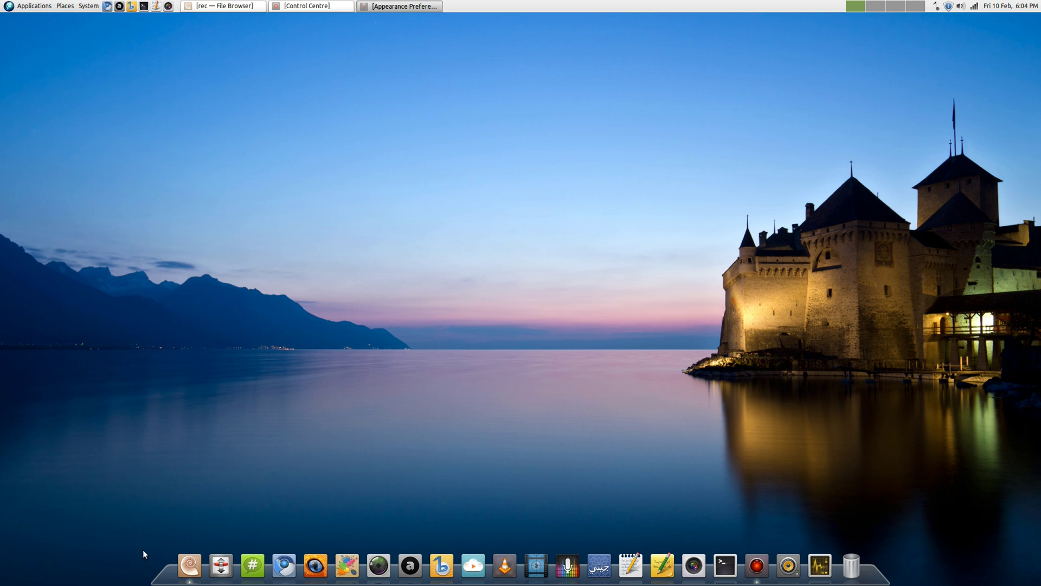
left_click(189, 565)
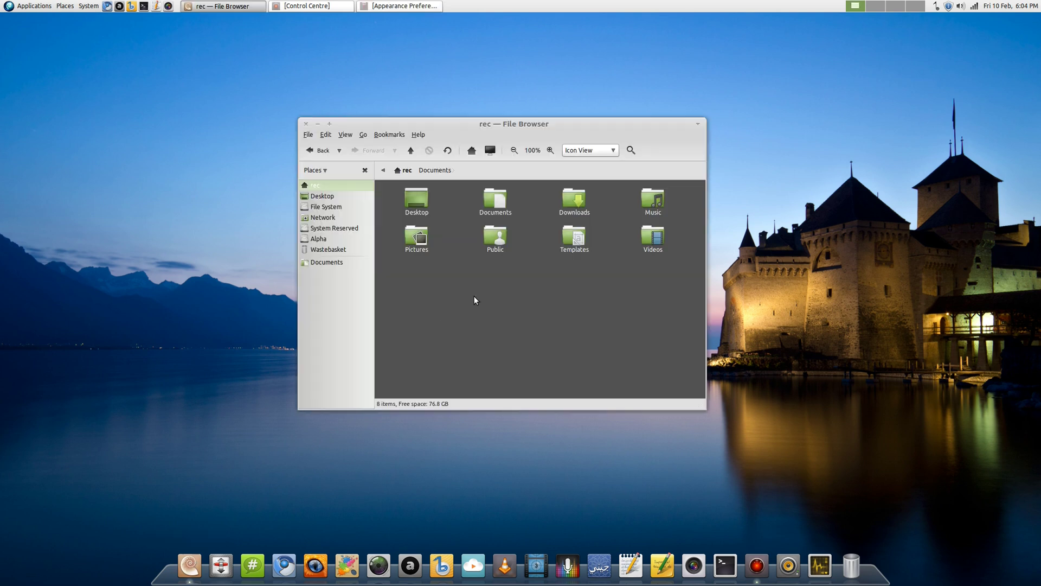
left_click(321, 196)
Step: Create an empty file named 'new file' on the Desktop, return home, and close the browser
right_click(467, 233)
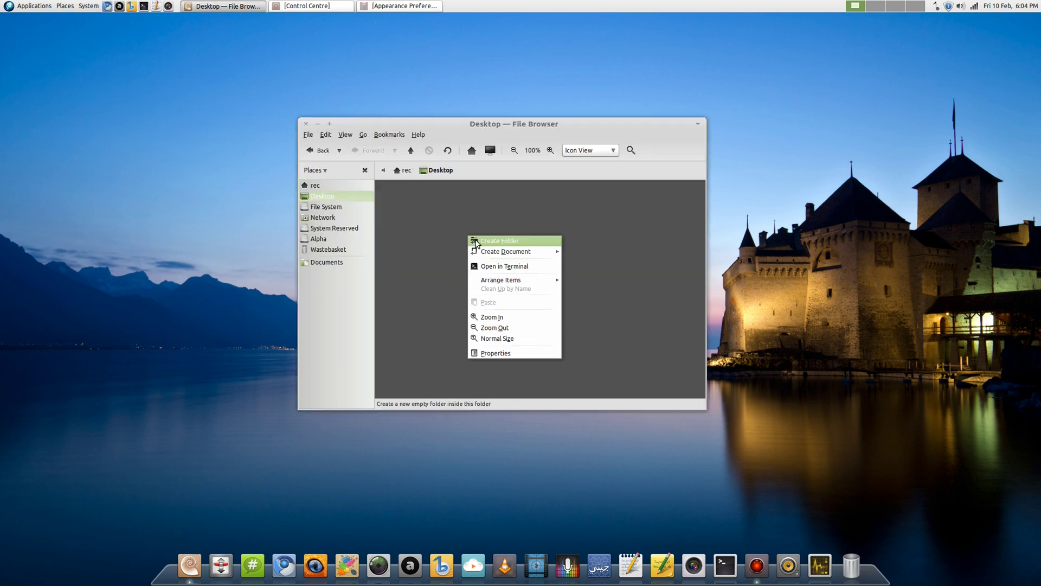
mouse_move(542, 249)
left_click(610, 260)
left_click(508, 237)
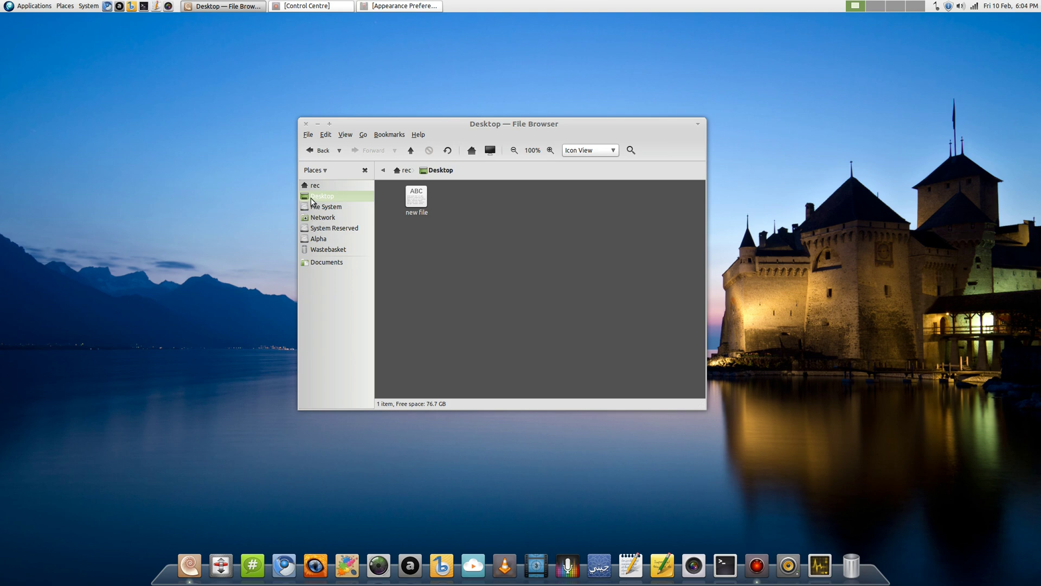
left_click(321, 150)
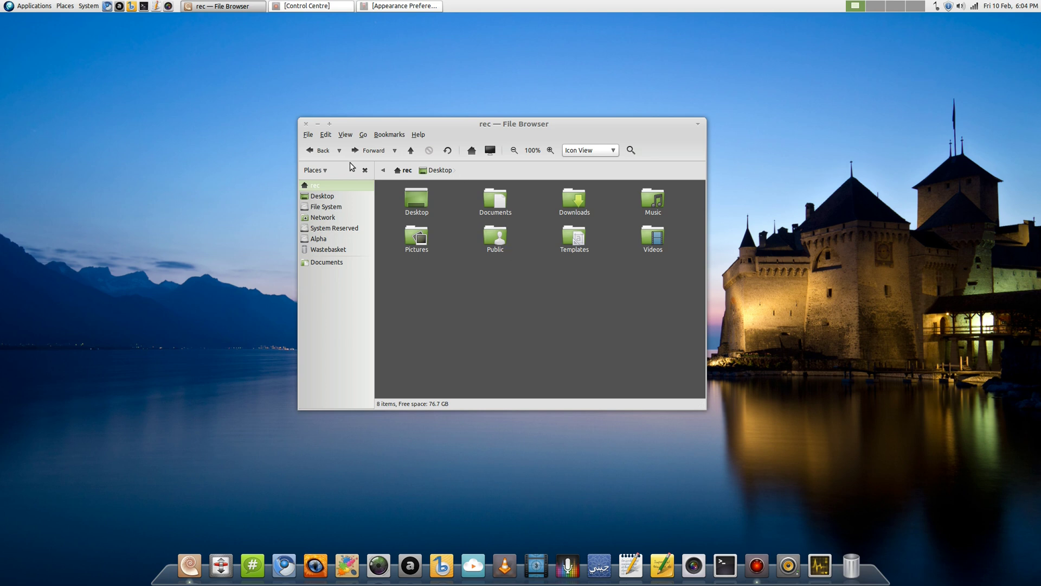
left_click(306, 124)
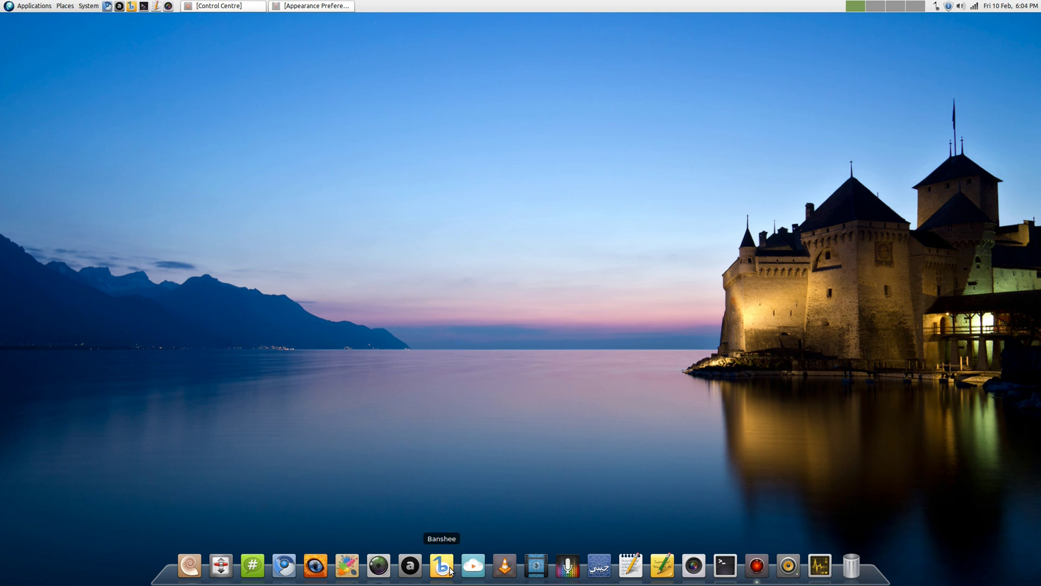
left_click(412, 573)
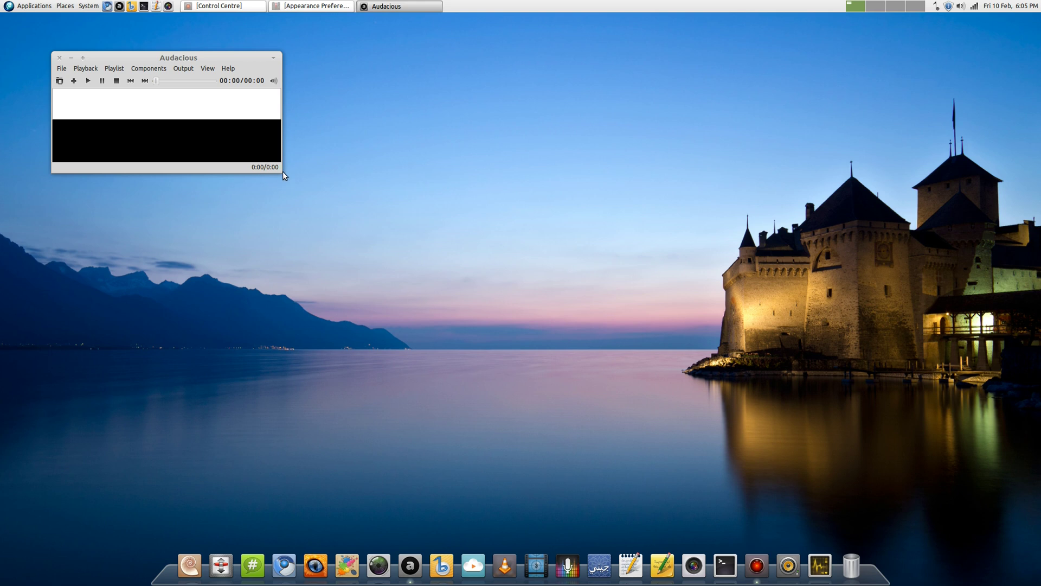
left_click_drag(278, 171, 500, 279)
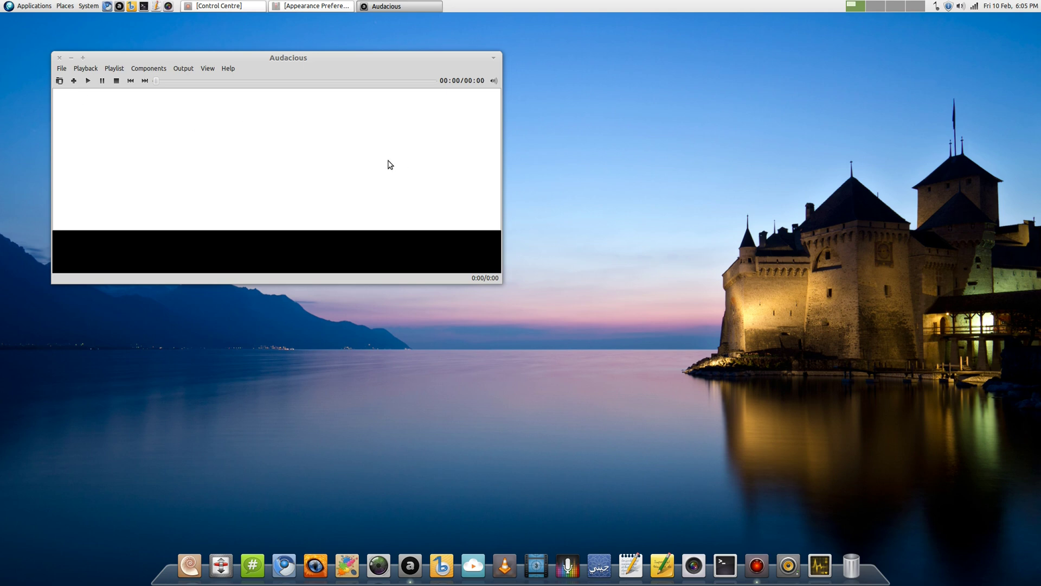
left_click(60, 58)
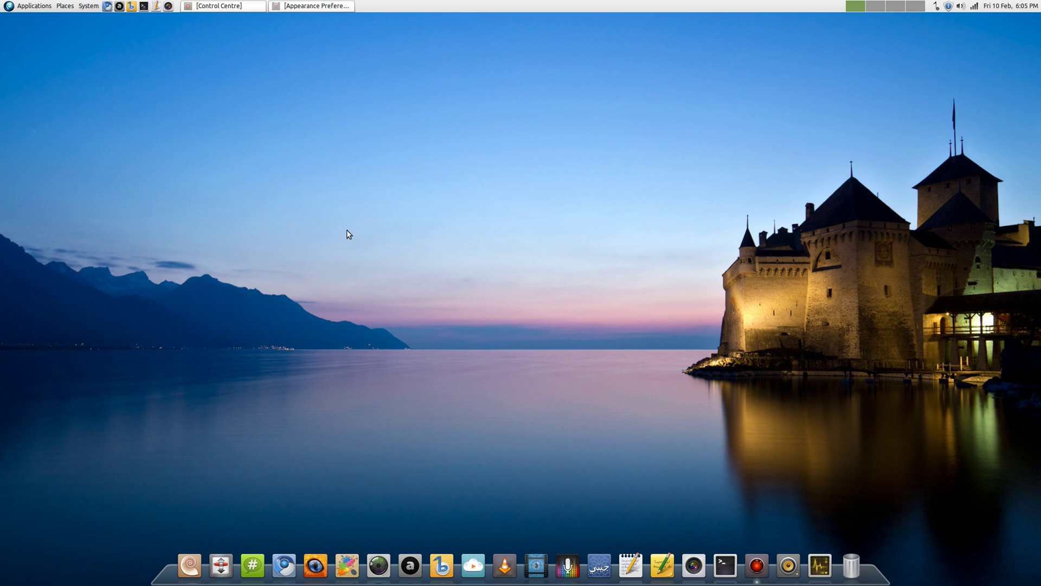
Step: Summon Kupfer with Ctrl+Space and launch ccsm
key("ctrl+space")
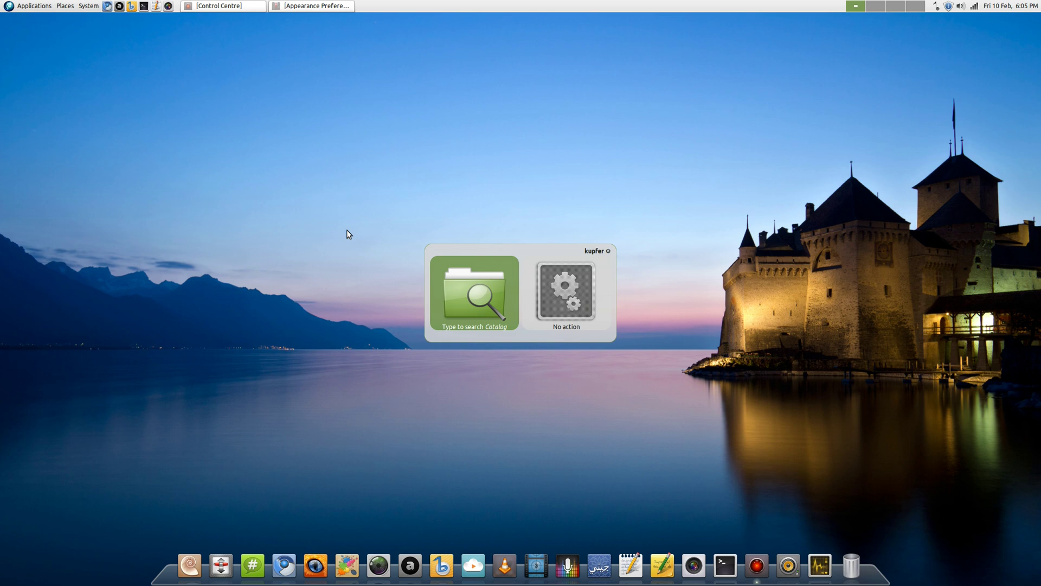
type("ccsm")
key("Return")
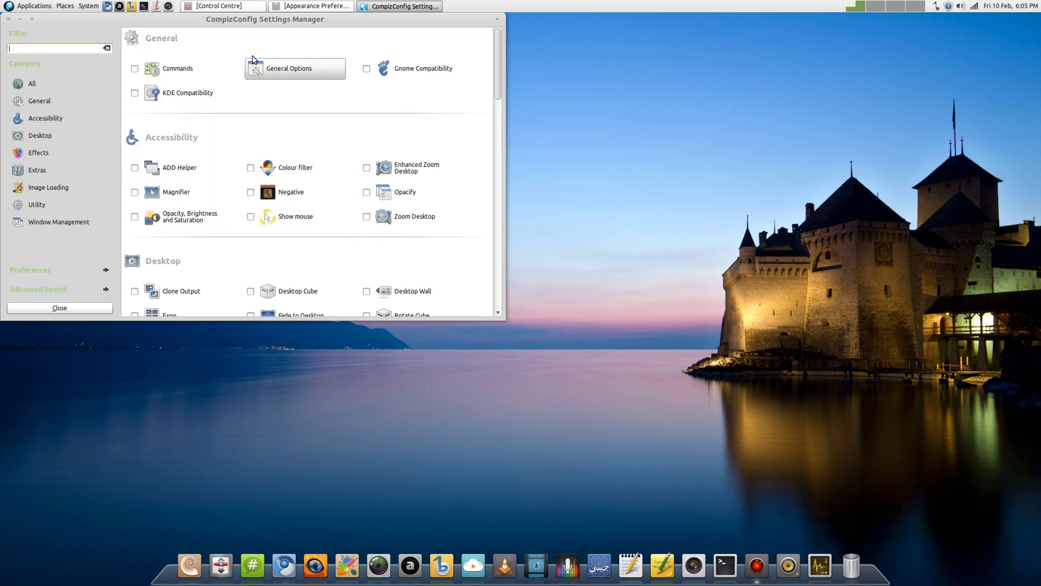
Step: Center the settings window, view the Negative plugin, then scroll through the plugin list
left_click_drag(247, 20, 469, 101)
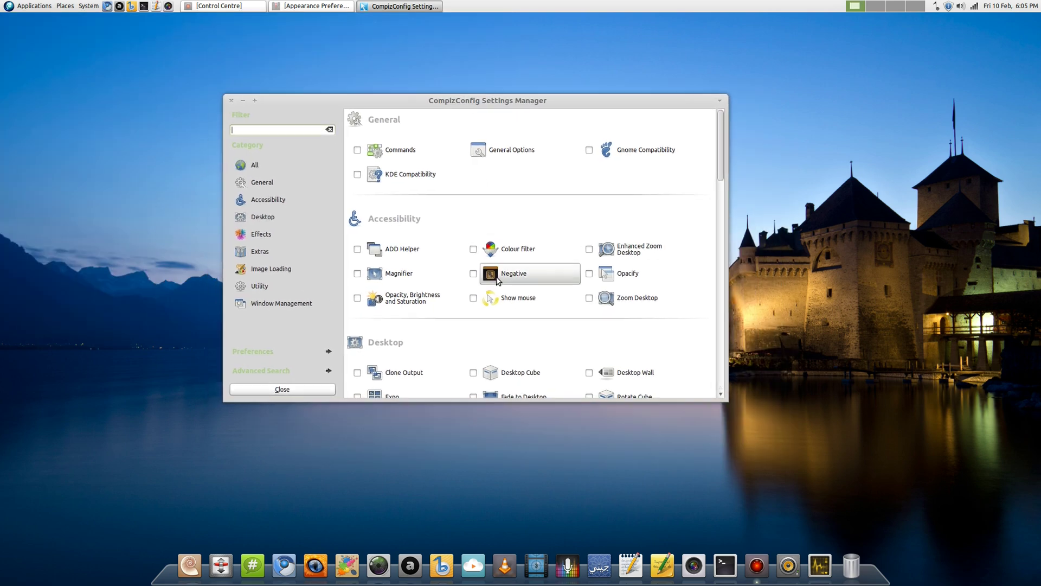
left_click(499, 273)
left_click(283, 390)
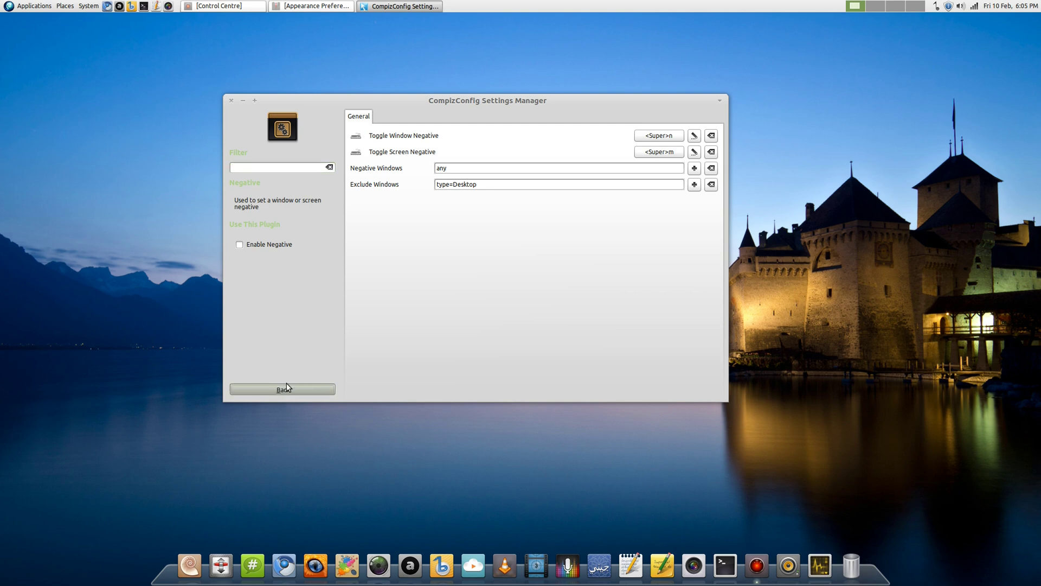
scroll(380, 255, "down", 8)
scroll(388, 251, "down", 3)
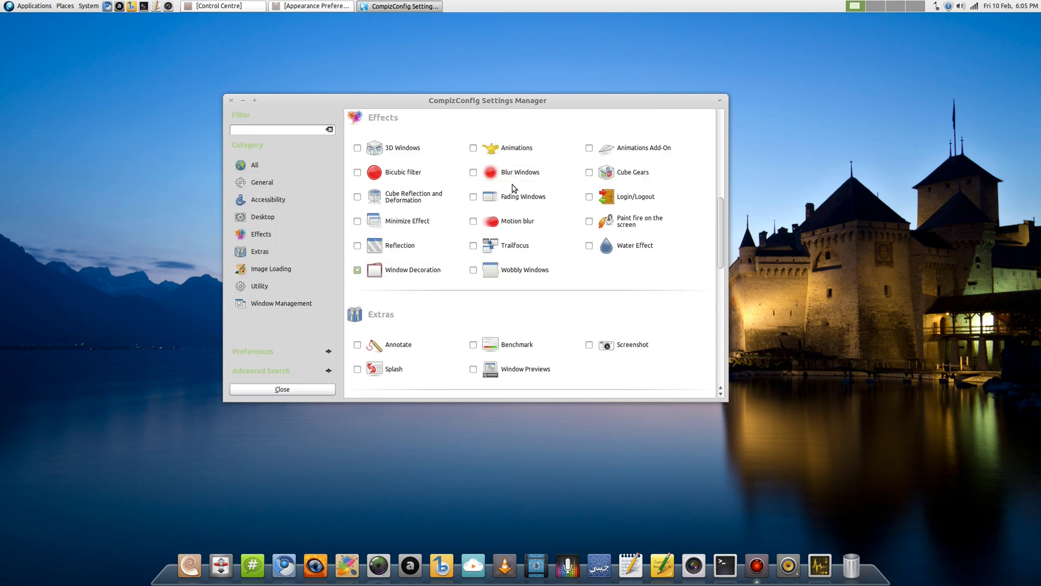
scroll(513, 190, "down", 8)
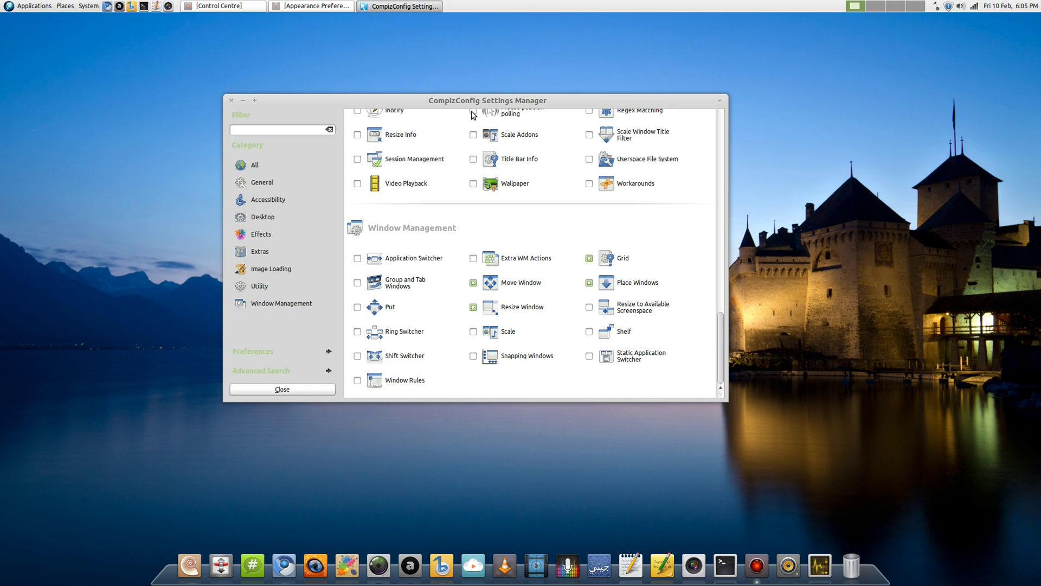
Step: Test Grid snapping with Ctrl+Alt+numpad 4, 2, 5 and 8 on the settings window
left_click_drag(471, 102, 506, 108)
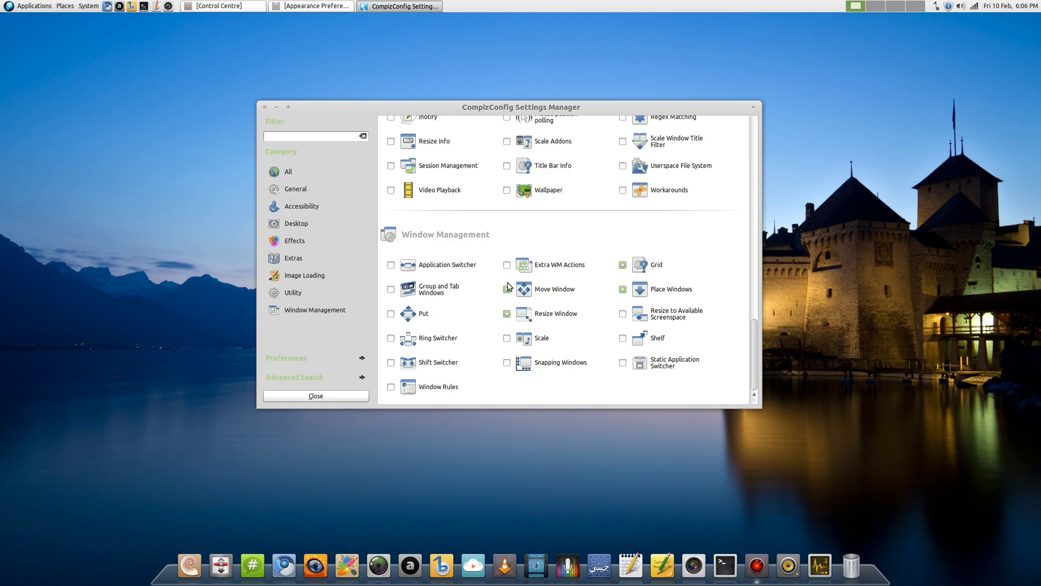
key("ctrl+alt+KP_4")
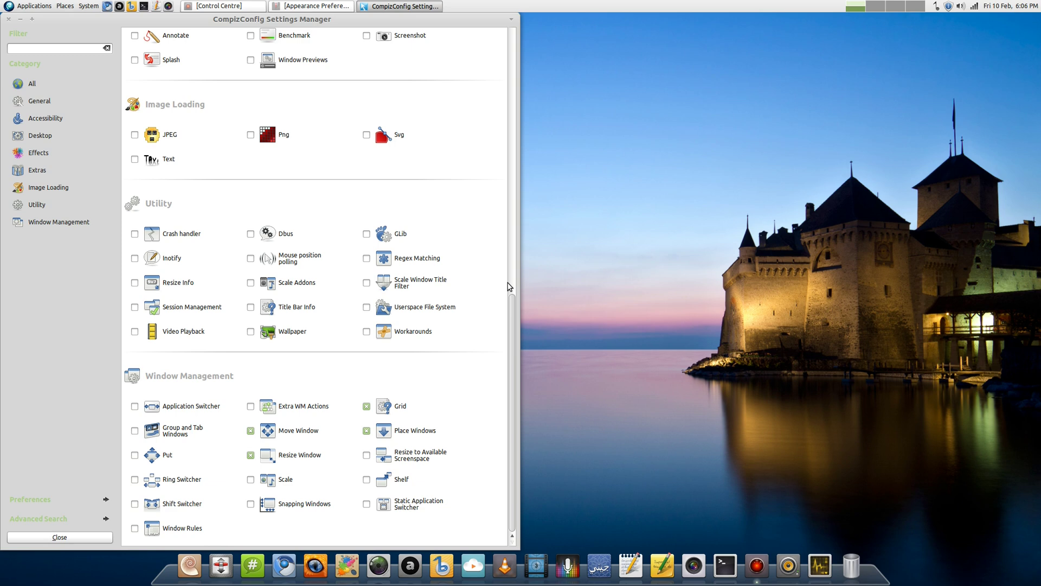
key("ctrl+alt+KP_2")
key("ctrl+alt+KP_5")
key("ctrl+alt+KP_8")
key("ctrl+alt+KP_5")
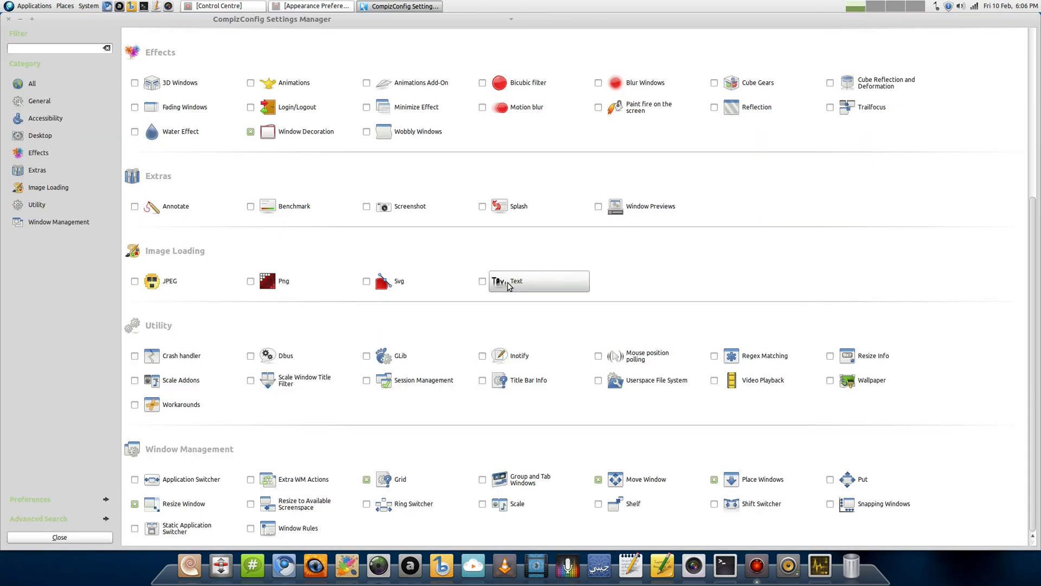
key("ctrl+alt+KP_8")
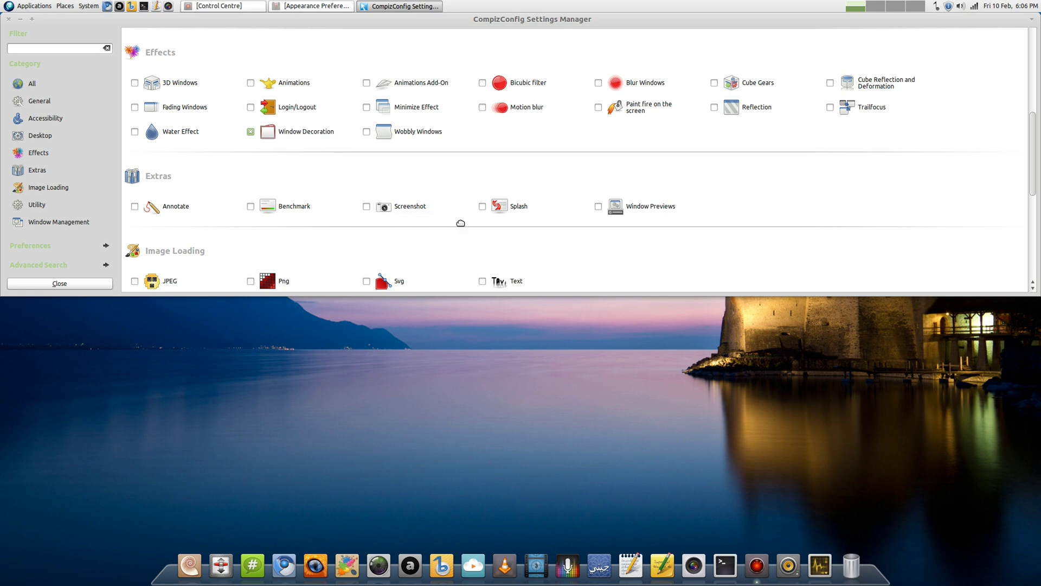
Step: Resize the window smaller with Alt+F8, reposition it, then close CompizConfig
key("alt+F8")
left_click(782, 396)
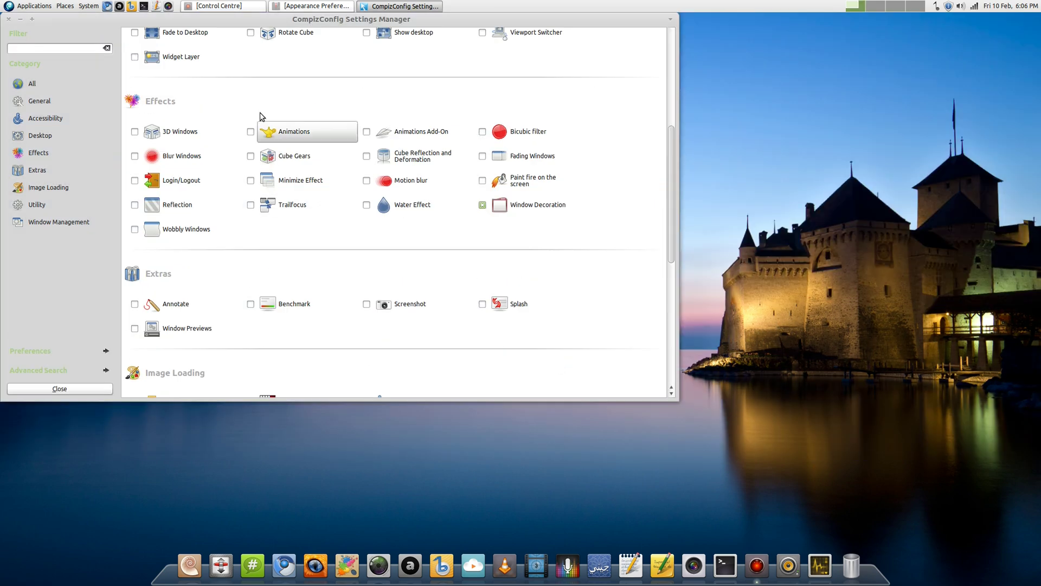
left_click_drag(297, 21, 492, 78)
scroll(493, 227, "down", 10)
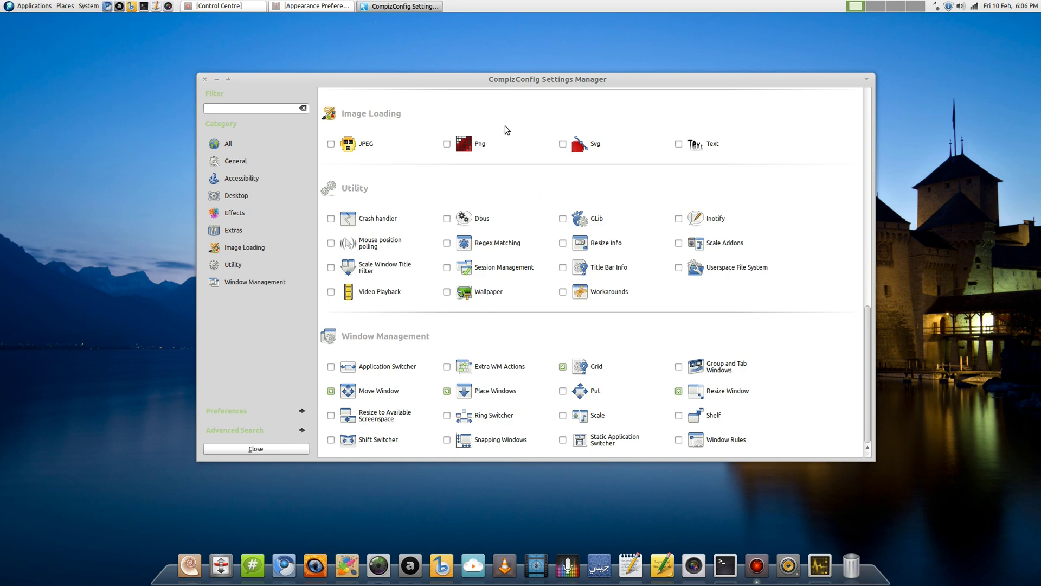
left_click_drag(503, 78, 459, 90)
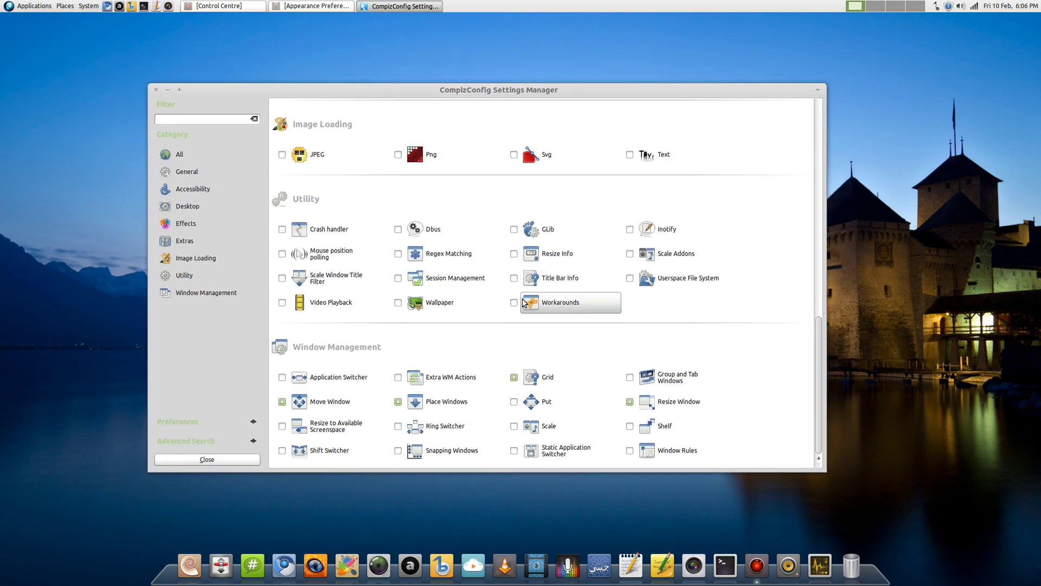
left_click(156, 89)
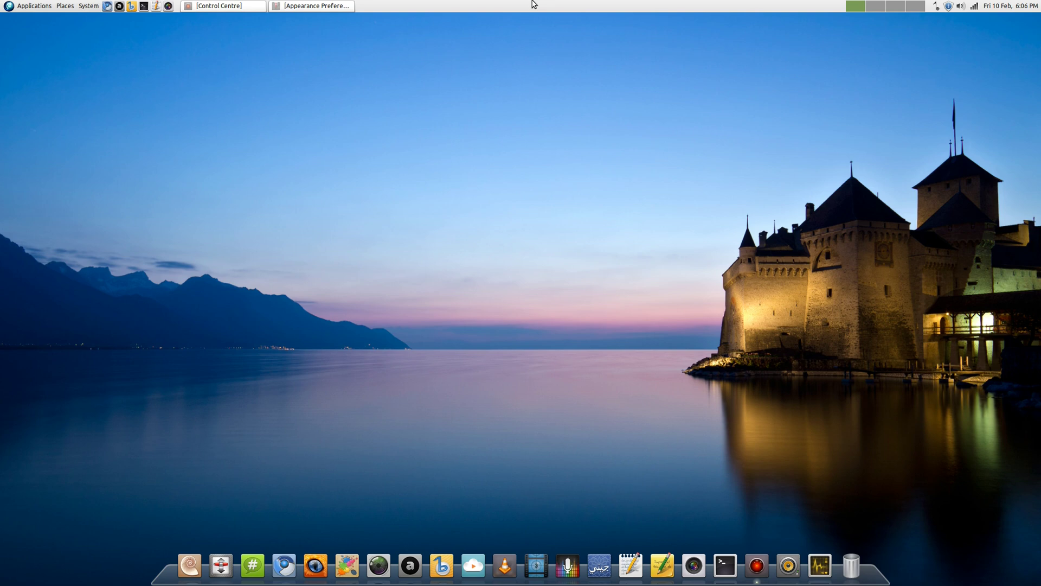
Step: Drop down Guake with F12 and run top in a new second tab
key("F12")
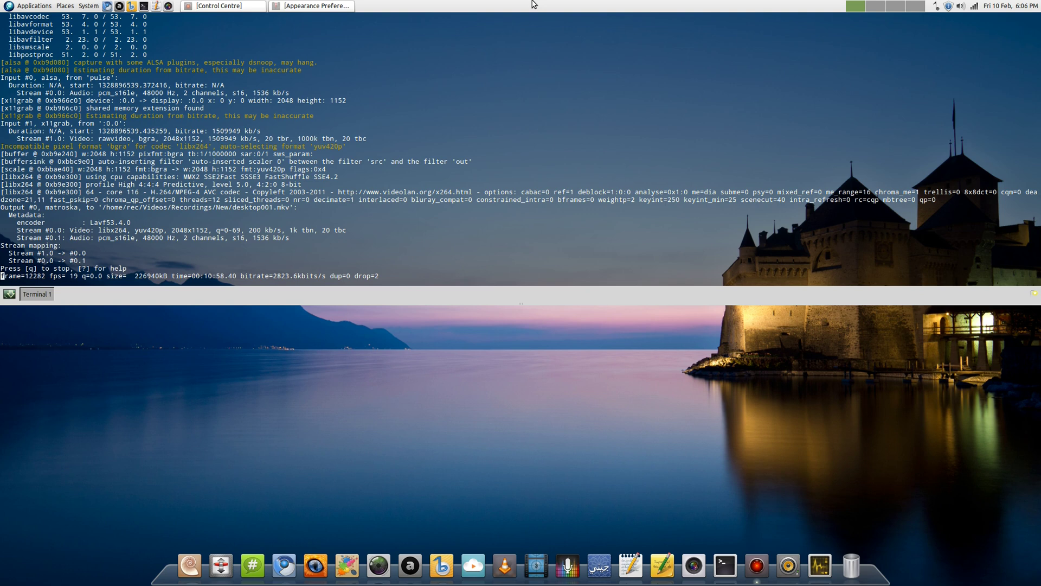
key("F12")
key("F12")
key("F12")
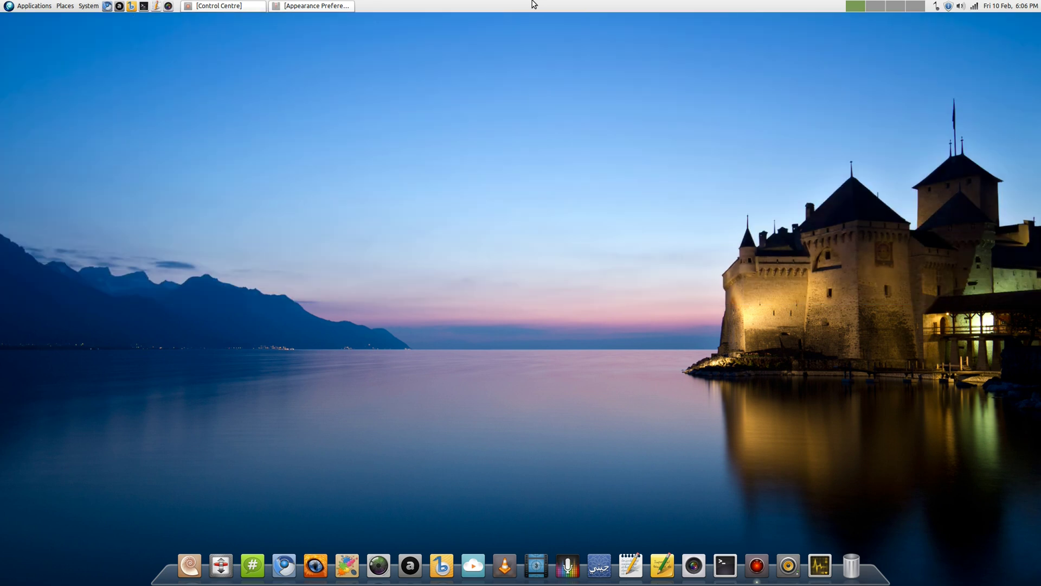
key("F12")
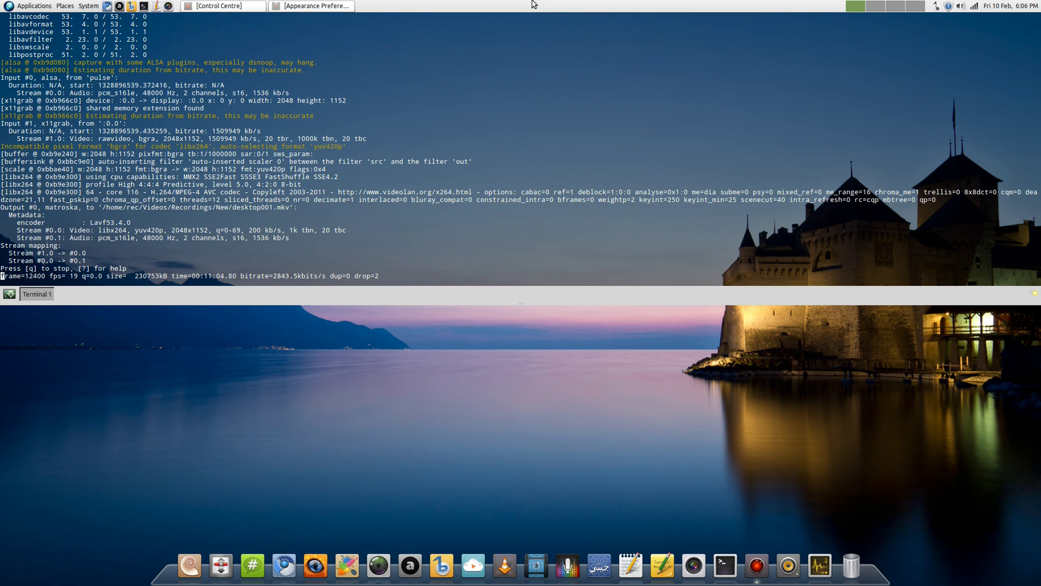
key("ctrl+shift+t")
type("top")
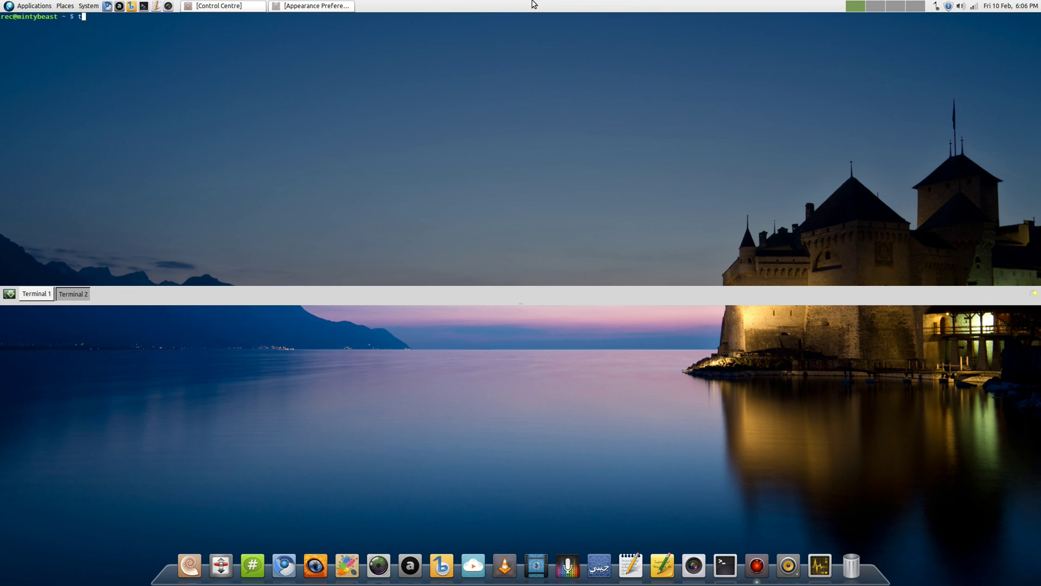
key("Return")
Step: Add a third tab, cycle back to Terminal 1's ffmpeg output, then hide Guake
key("ctrl+shift+t")
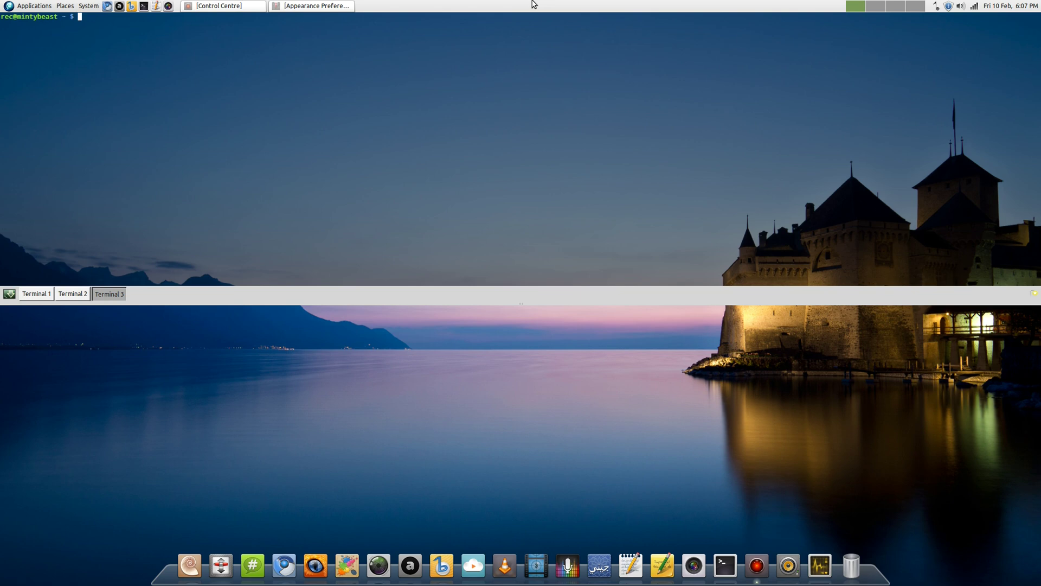
key("ctrl+Page_Up")
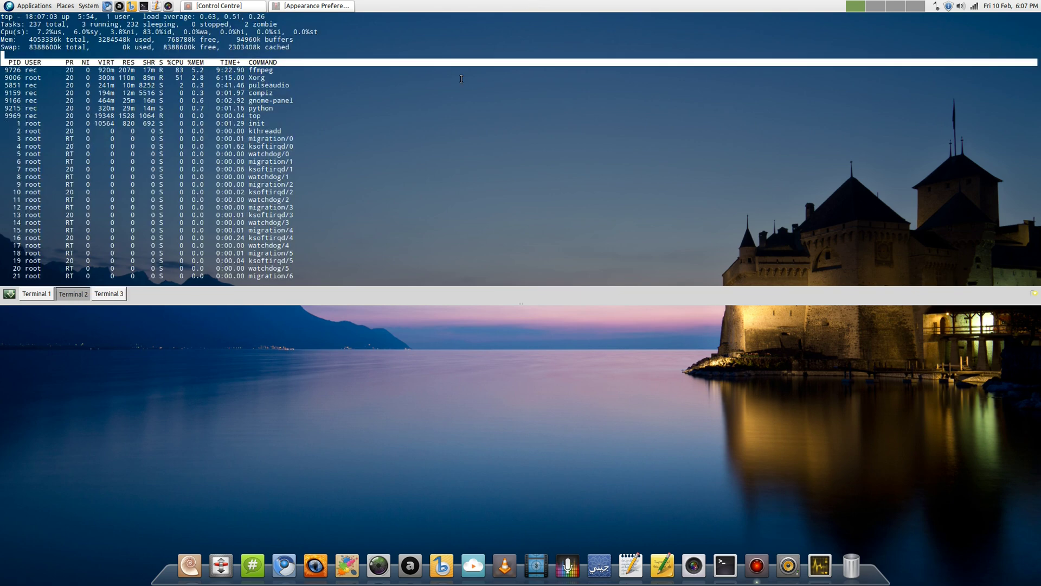
key("ctrl+Page_Down")
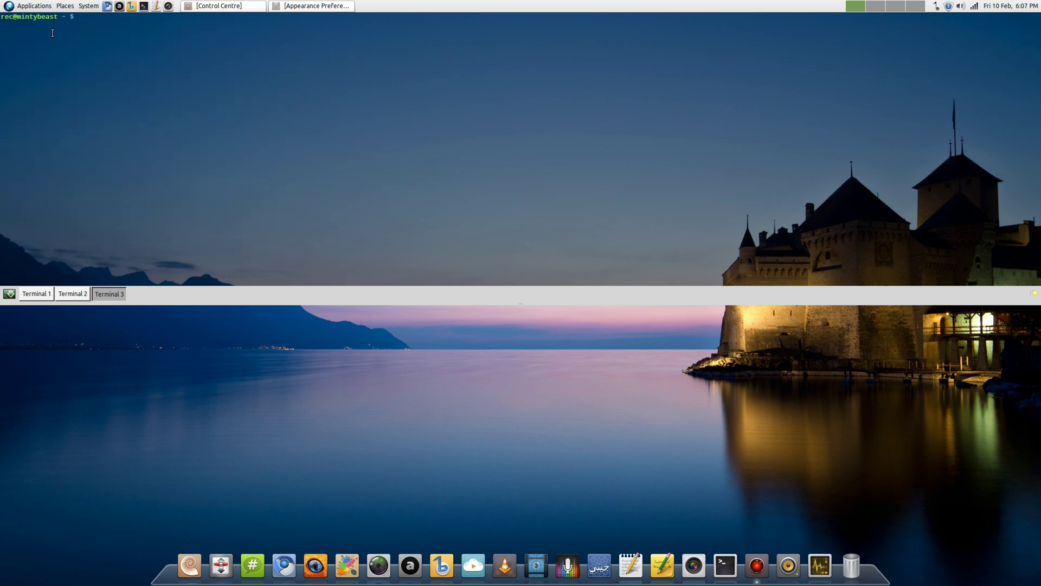
key("ctrl+Page_Up")
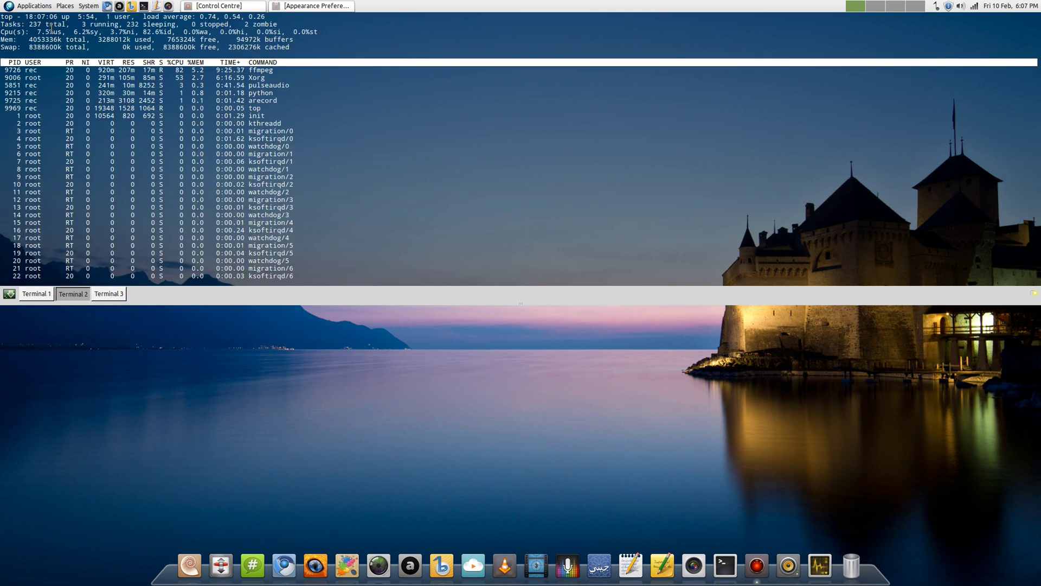
key("ctrl+Page_Up")
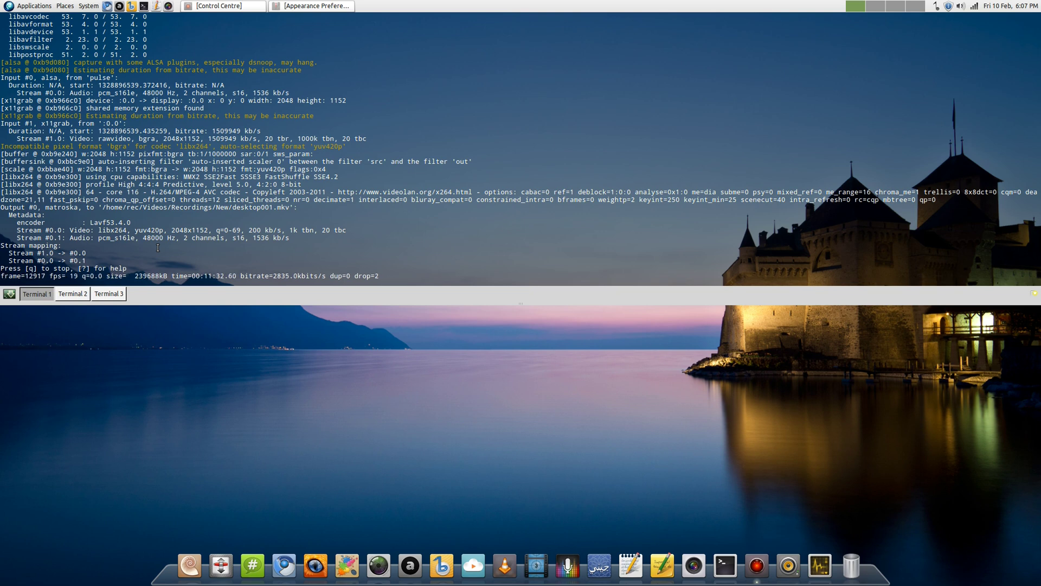
key("F12")
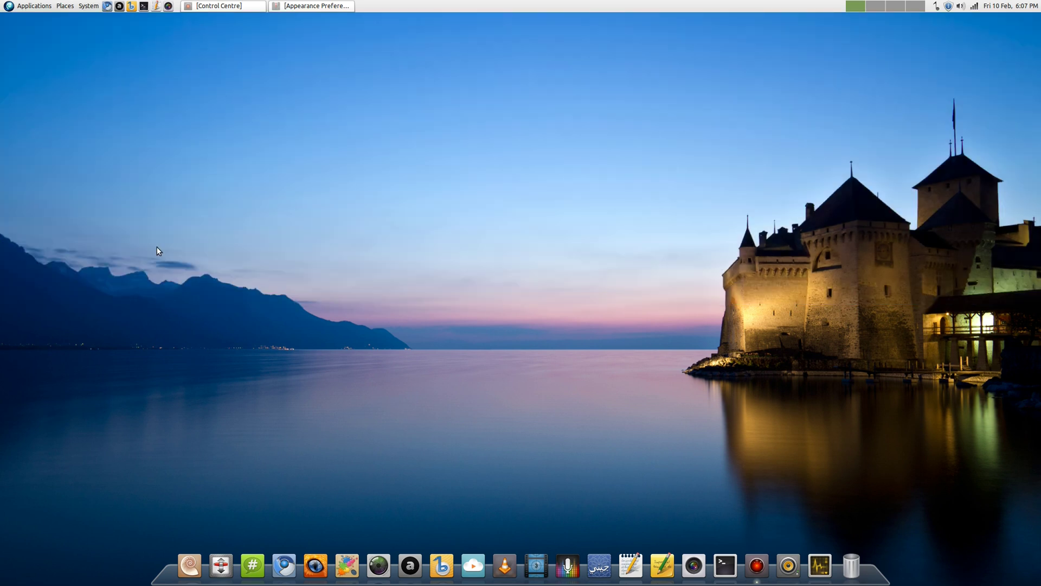